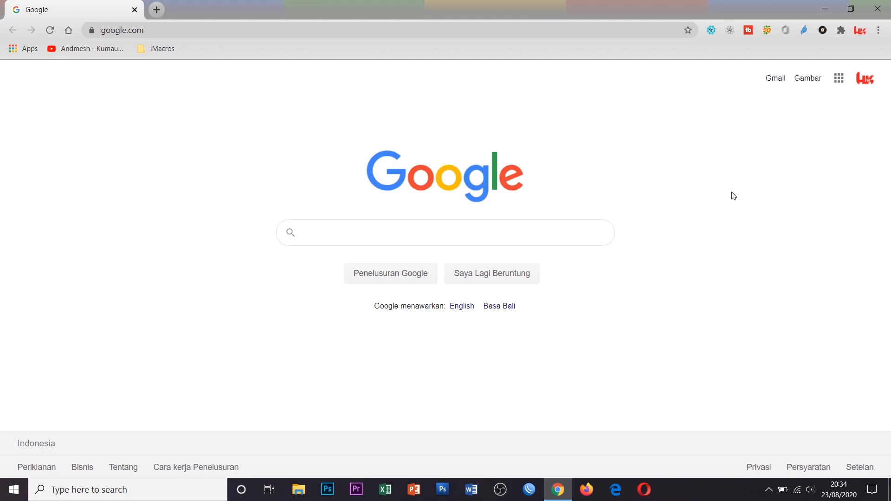
Search Google for 'moodle', dismiss the share popup, and open a blank new tab
left_click(501, 226)
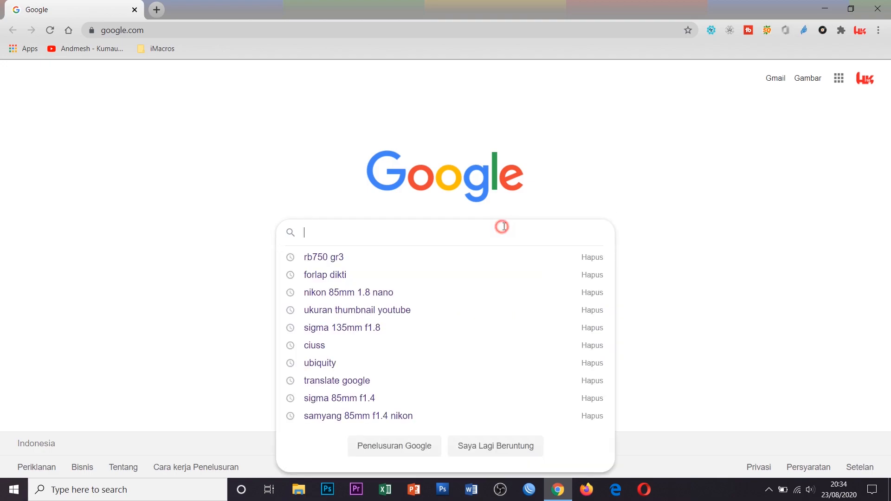
type("moodle")
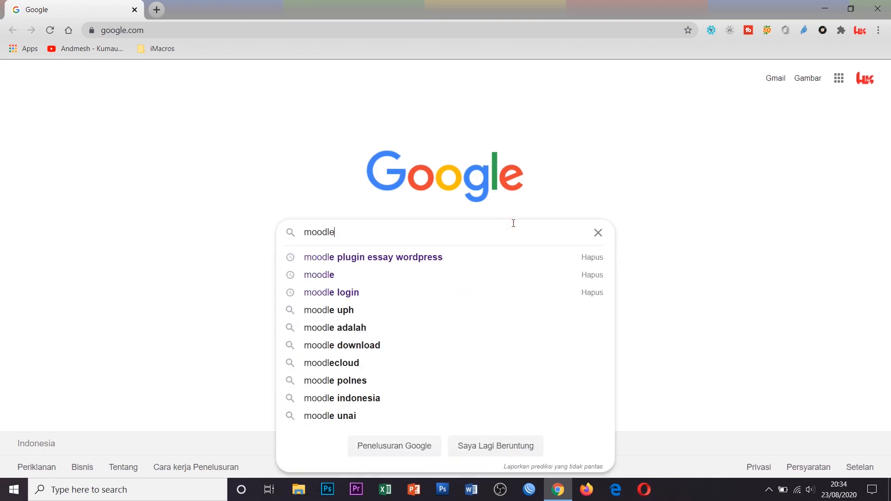
key("Return")
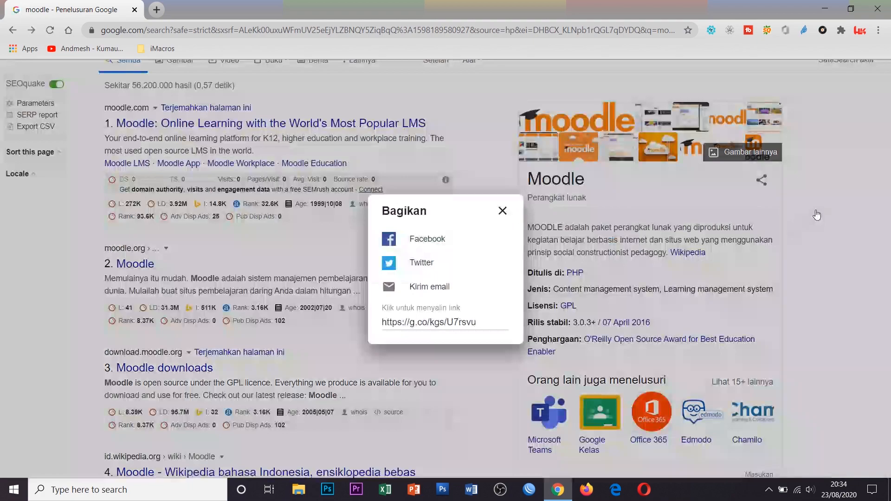
left_click(817, 211)
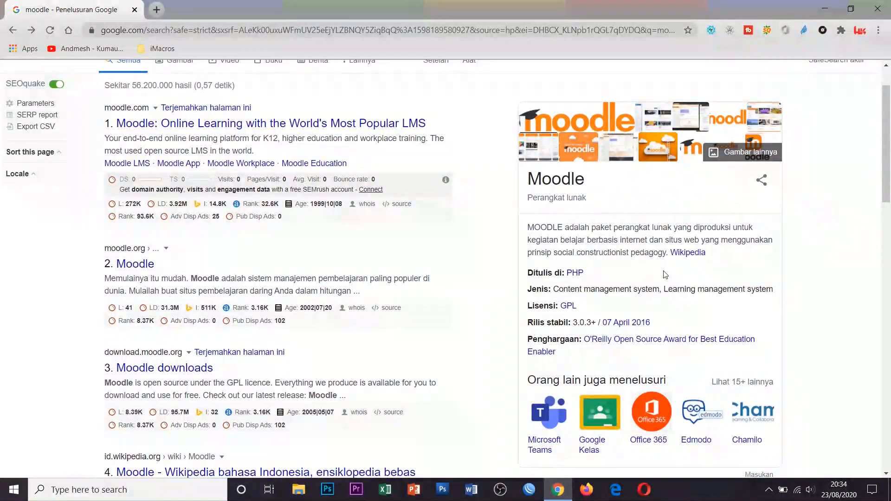
scroll(665, 275, "up", 1)
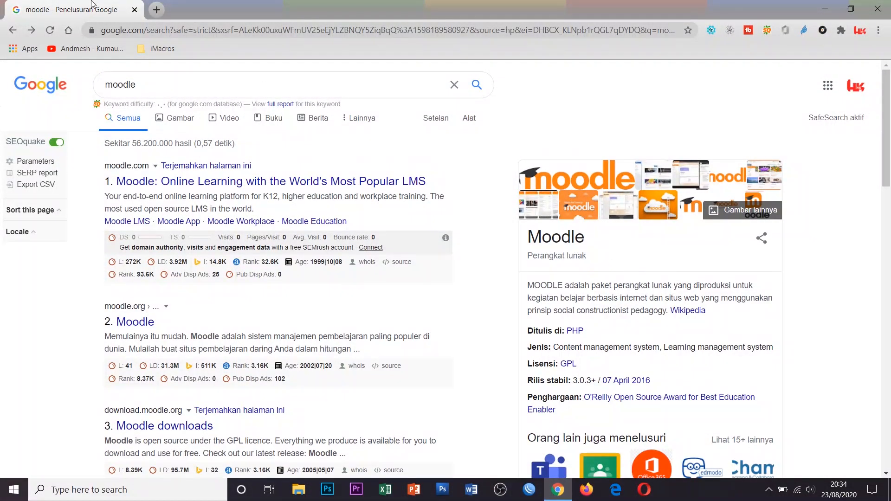
left_click(157, 10)
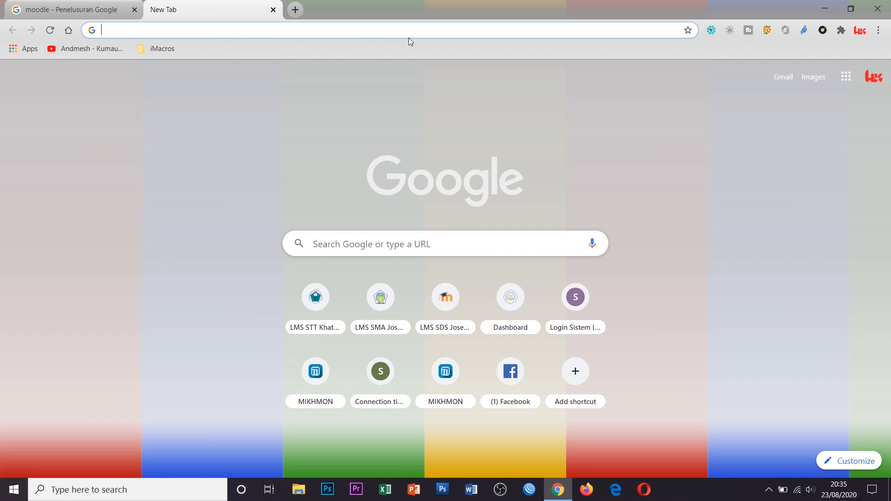
Load elearning.sttkhatulistiwa.ac.id from the address-bar suggestion and browse its front page
type("ele")
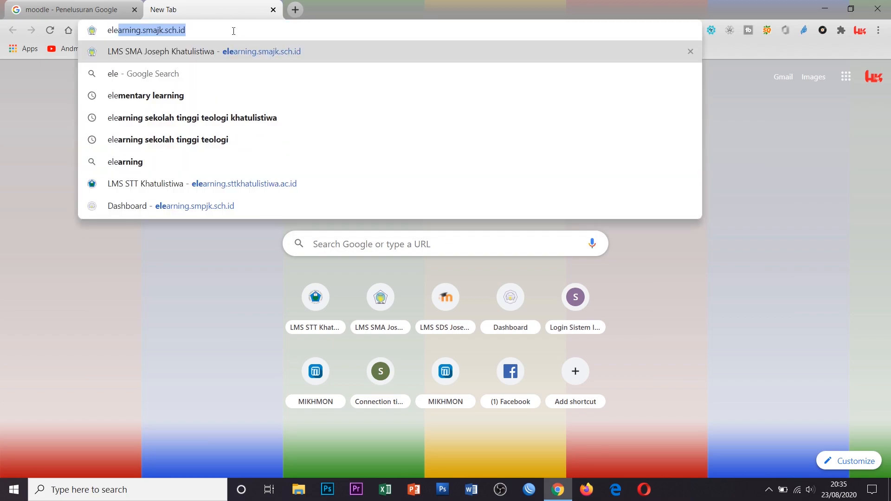
type("arning.")
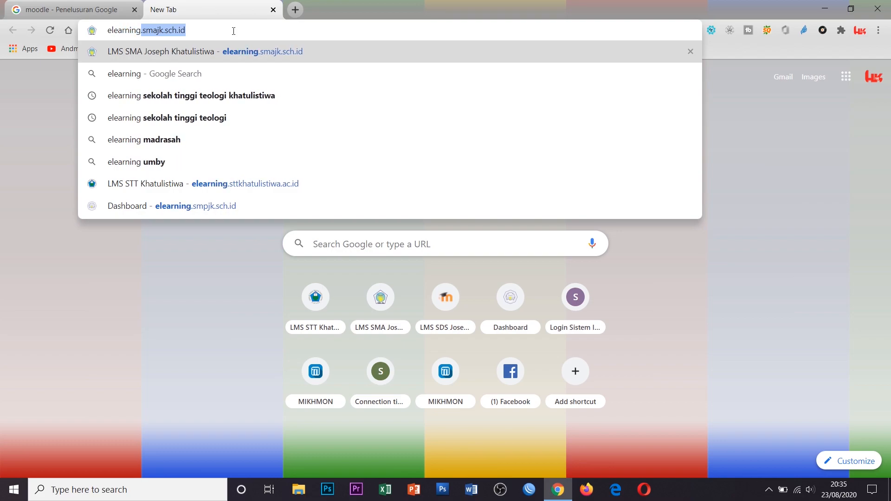
type("stt")
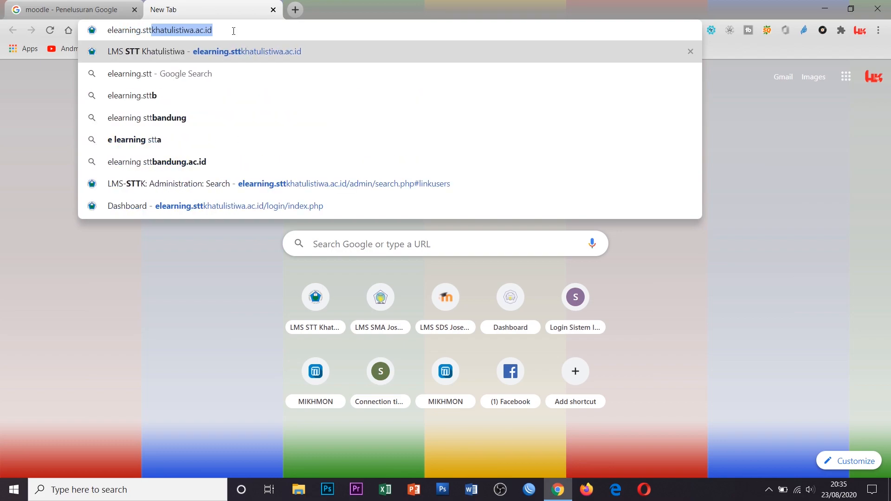
key("Right")
key("Return")
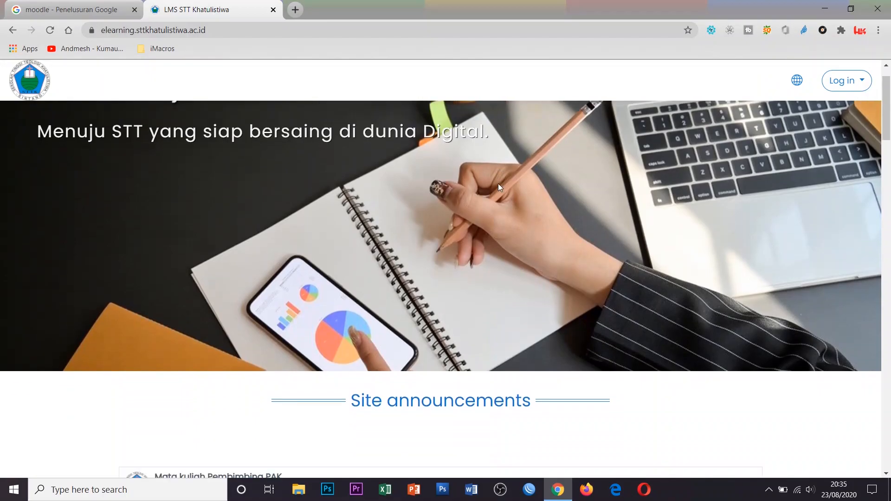
scroll(498, 187, "down", 20)
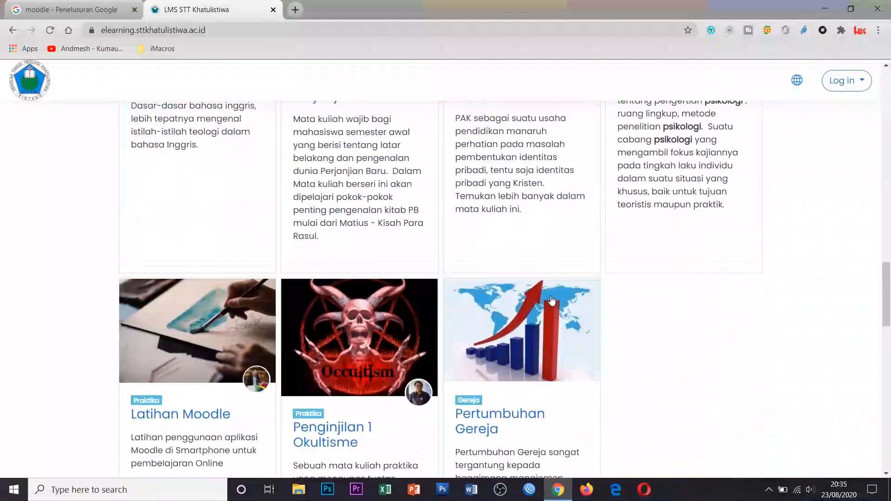
scroll(551, 300, "up", 20)
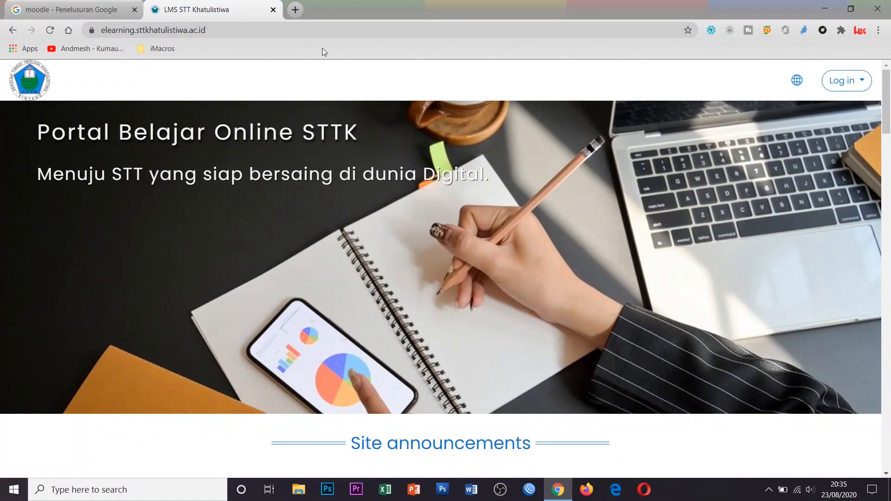
Log in to the STT Khatulistiwa site with the saved administrator username and password
left_click(838, 79)
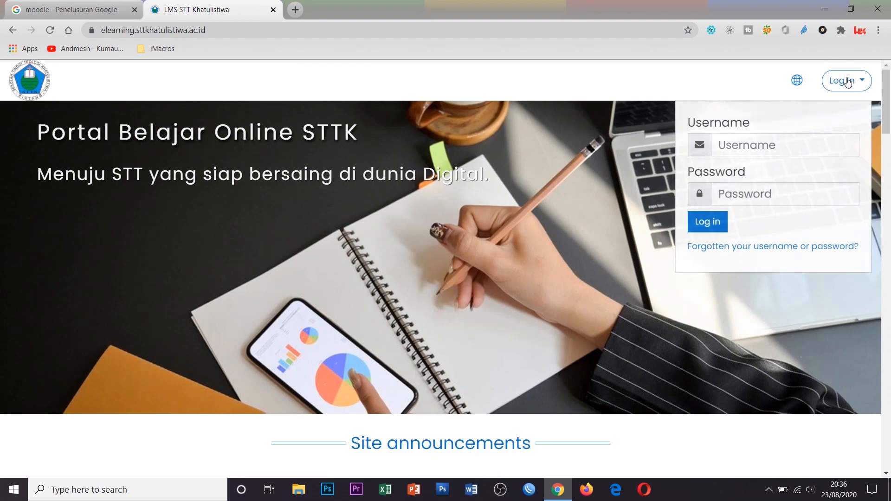
left_click(847, 82)
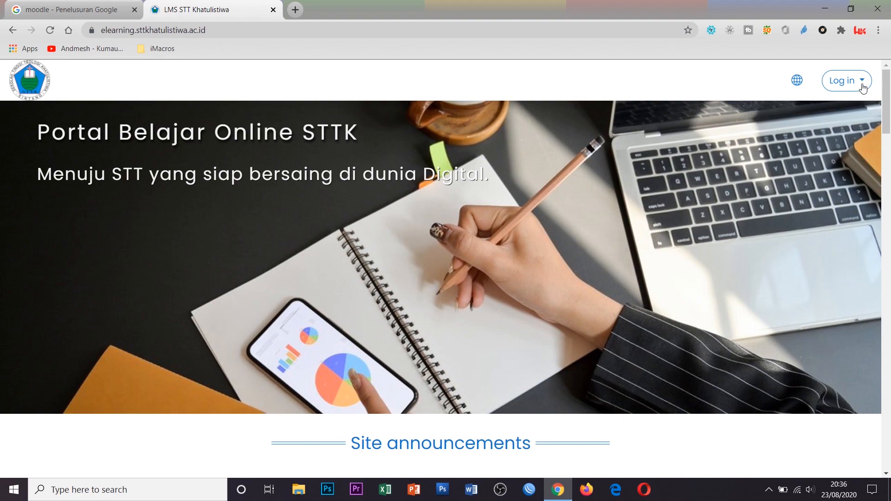
left_click(855, 82)
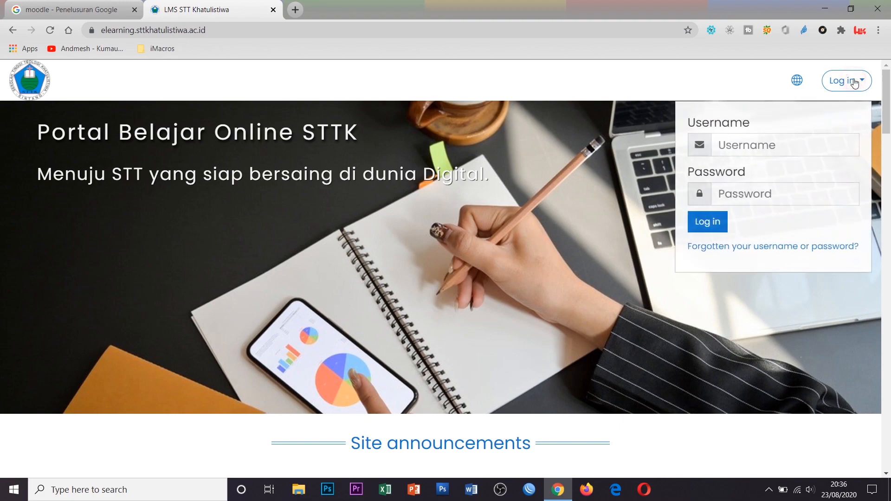
left_click(824, 141)
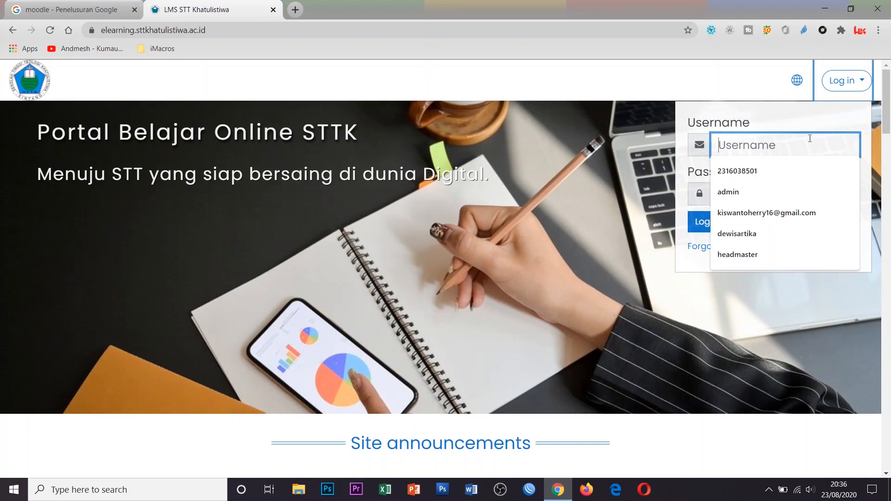
left_click(801, 192)
left_click(769, 194)
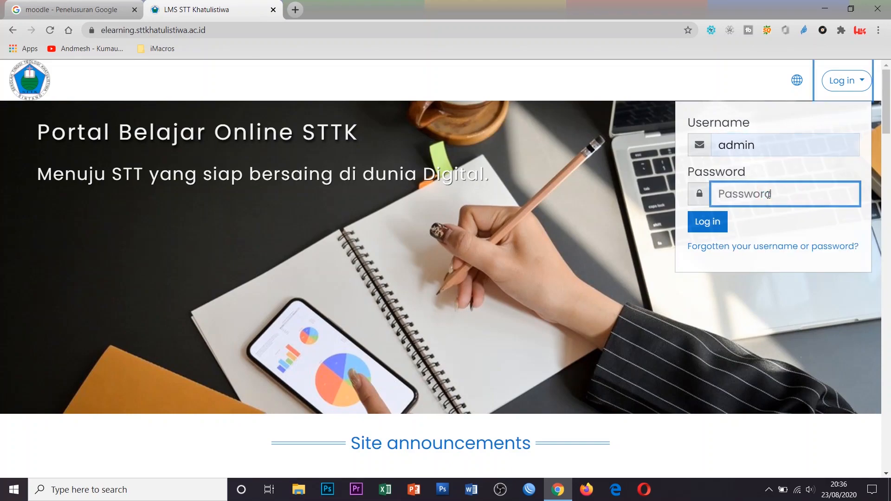
left_click(710, 227)
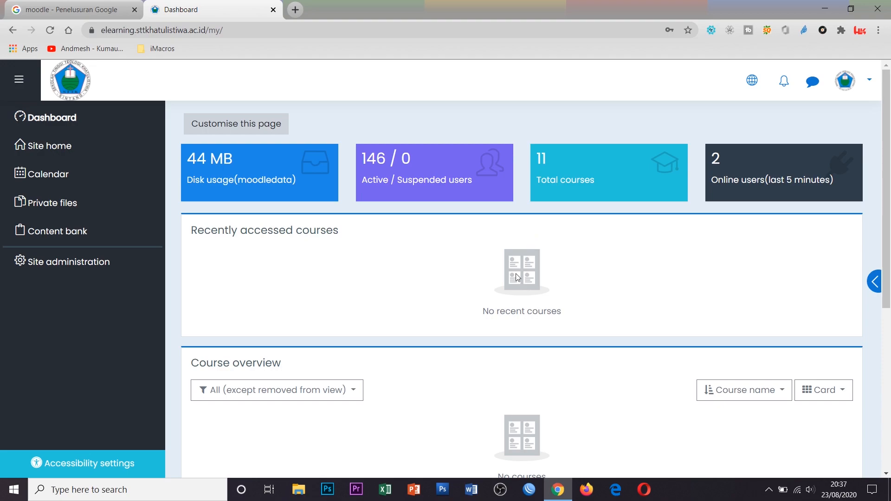
Go to Site home and turn editing on from the gear menu
left_click(54, 151)
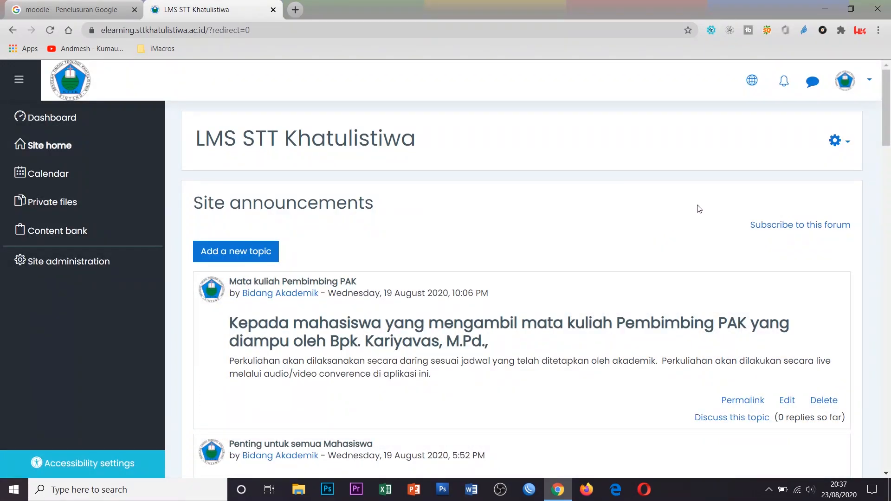
left_click(849, 144)
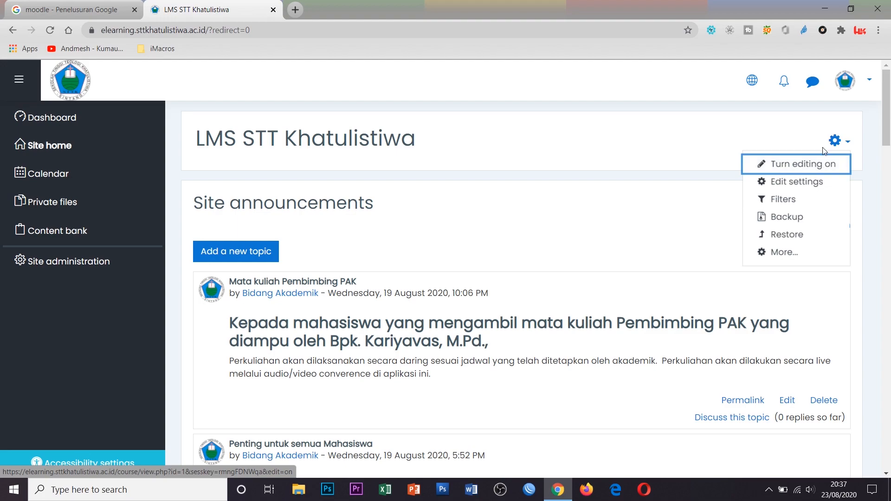
left_click(846, 143)
left_click(847, 145)
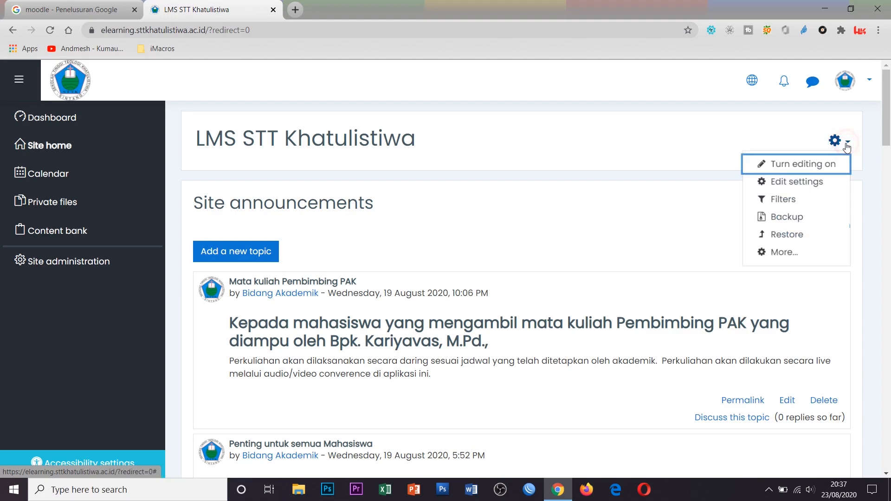
left_click(811, 167)
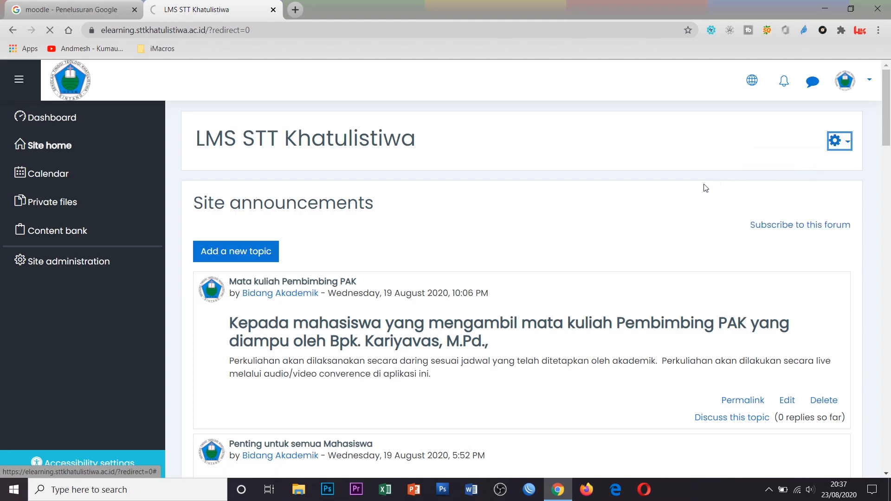
scroll(608, 213, "down", 15)
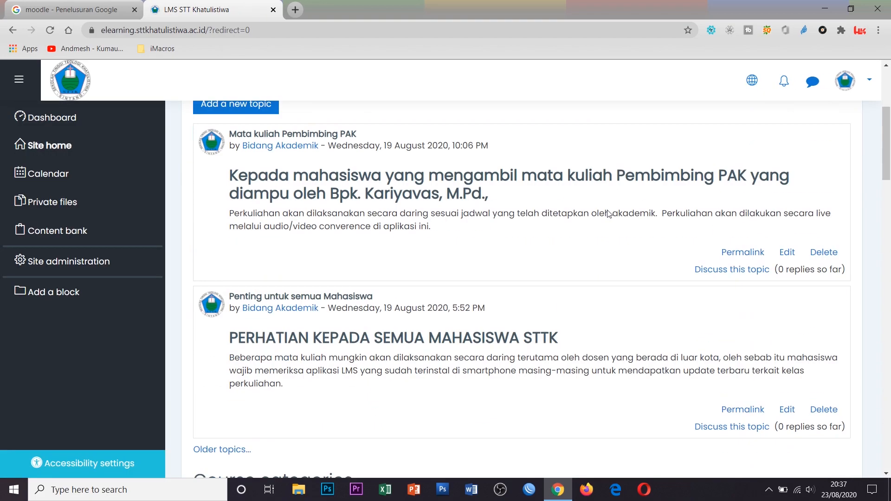
scroll(608, 214, "down", 6)
scroll(608, 213, "up", 7)
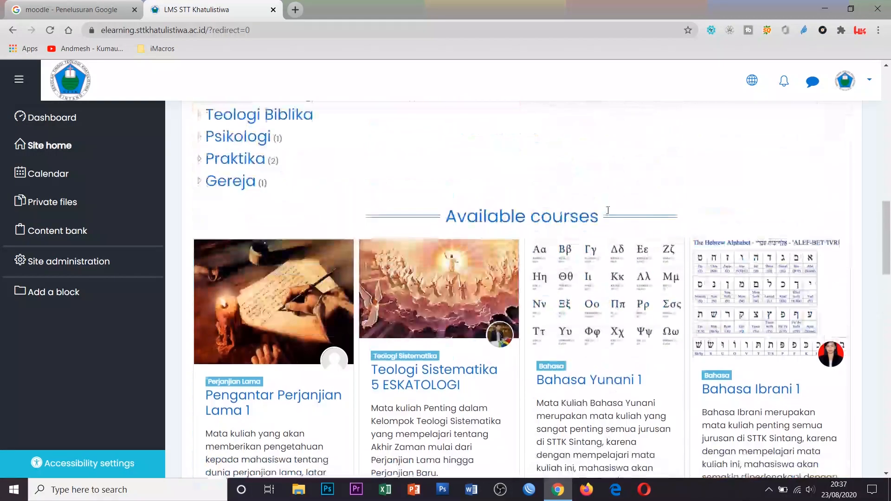
Switch the interface language to Indonesian (id) and scroll through the page
left_click(753, 81)
left_click(741, 135)
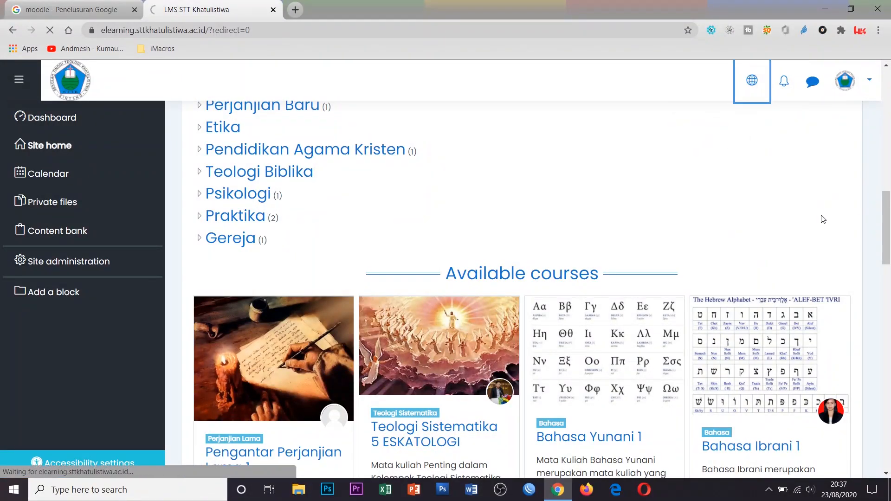
scroll(706, 266, "down", 12)
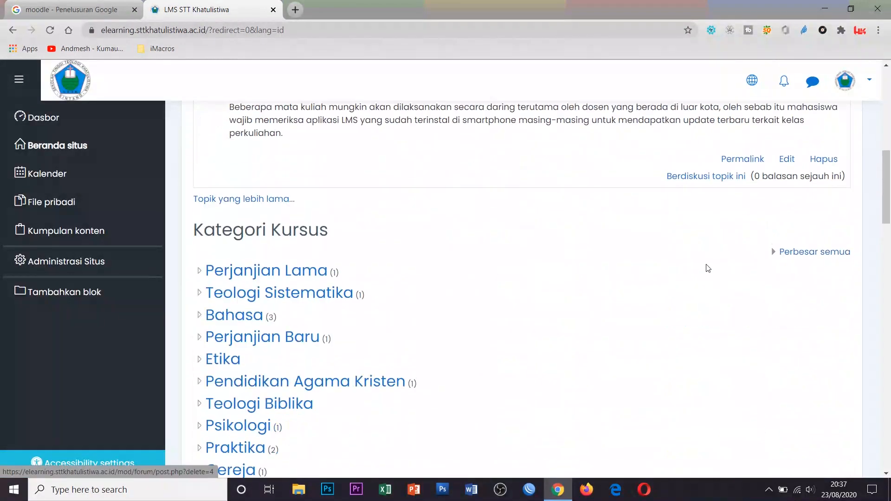
scroll(492, 216, "down", 20)
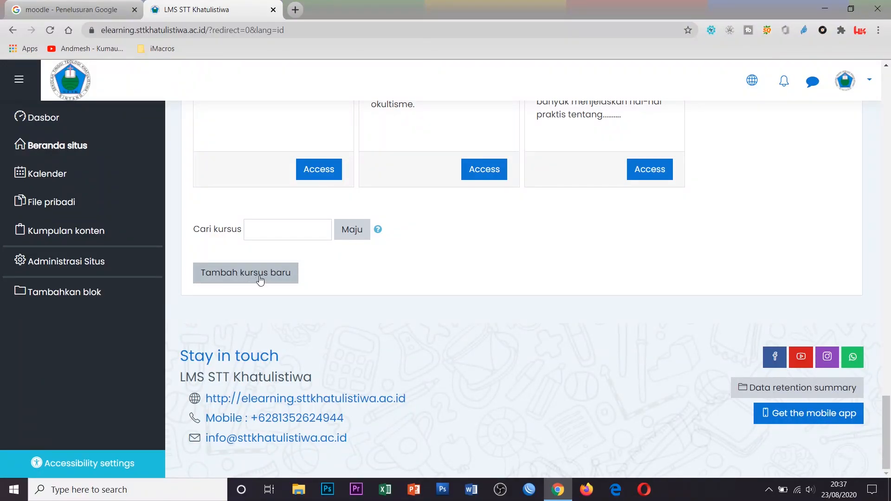
Add a course with full name 'Cara belajar Online Moodle', short name 'Moodle', category Praktika
left_click(259, 279)
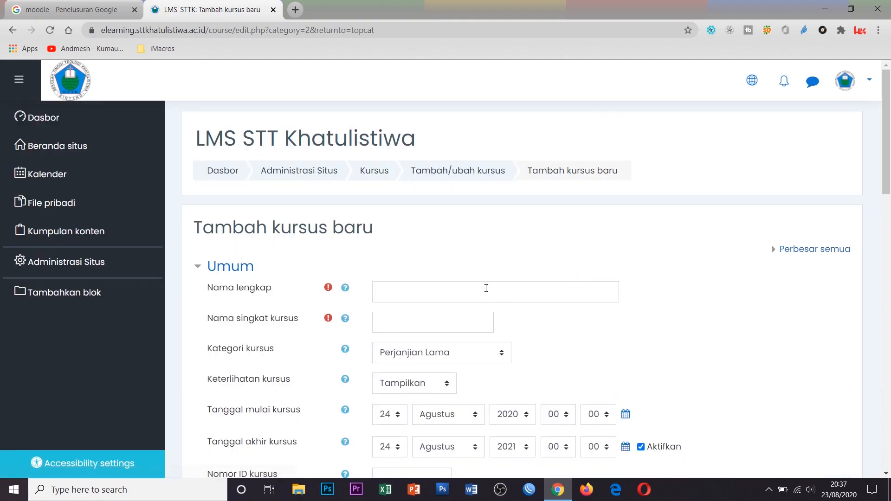
left_click(486, 288)
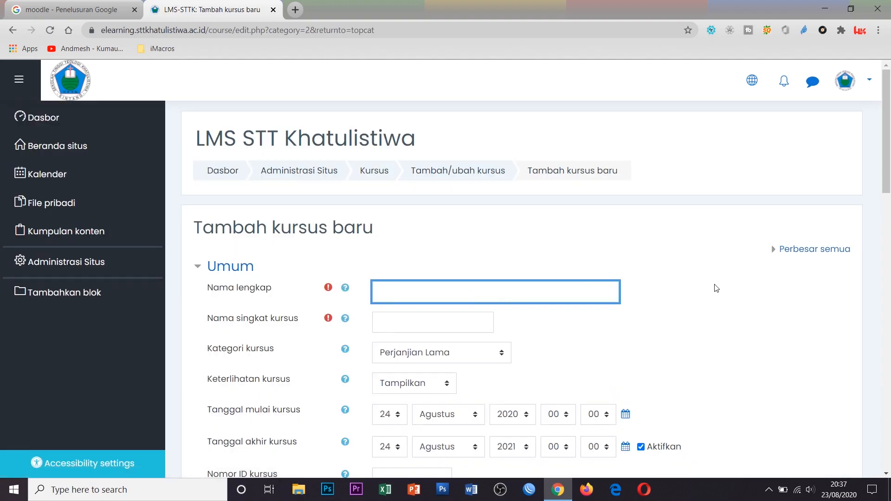
scroll(721, 312, "down", 1)
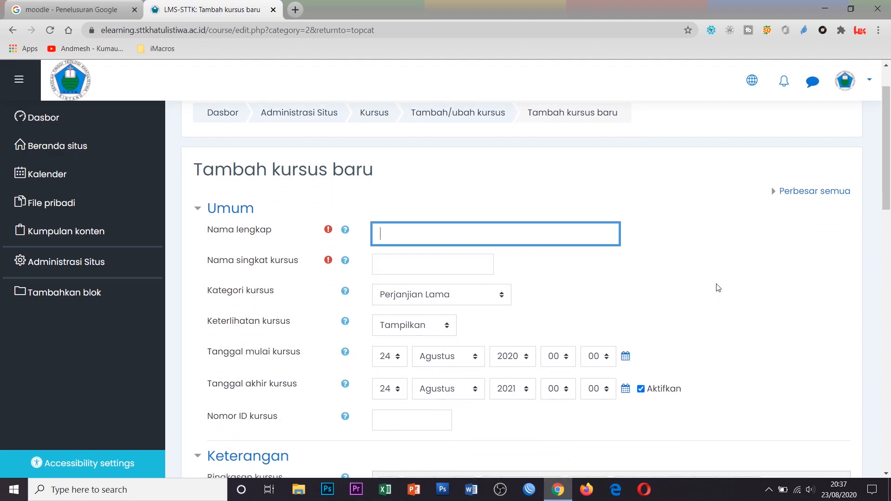
type("Cara belajar On")
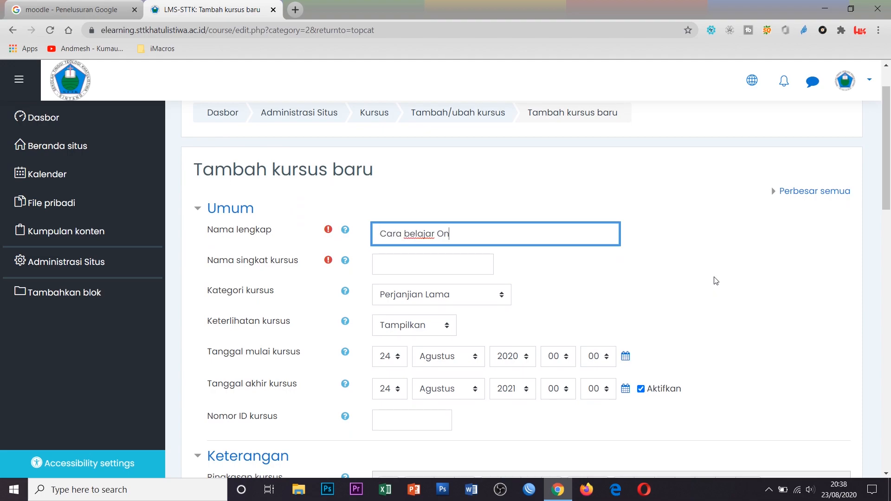
type("line Moodle")
left_click(469, 269)
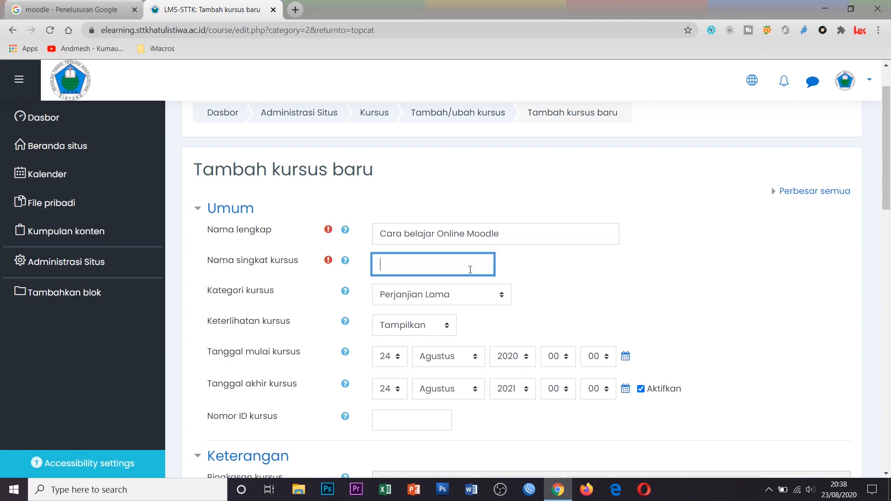
type("Moodle")
left_click(488, 296)
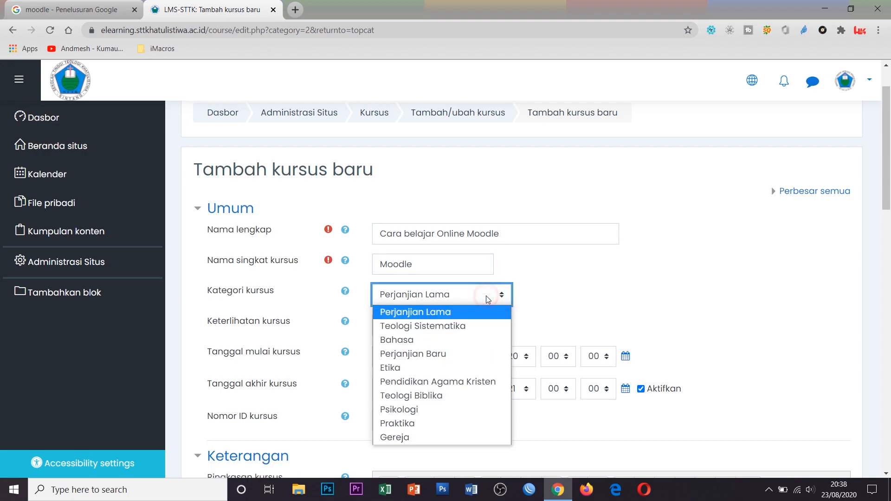
left_click(468, 423)
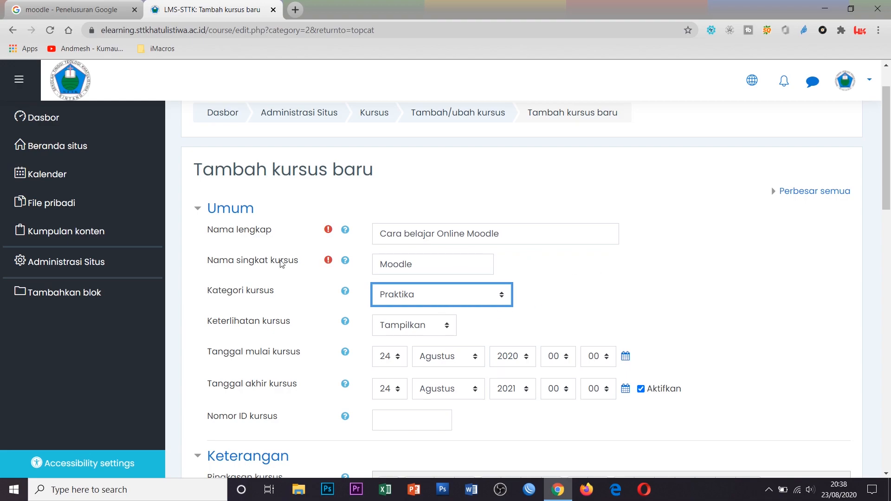
Open Administrasi Situs in a new browser tab
right_click(82, 267)
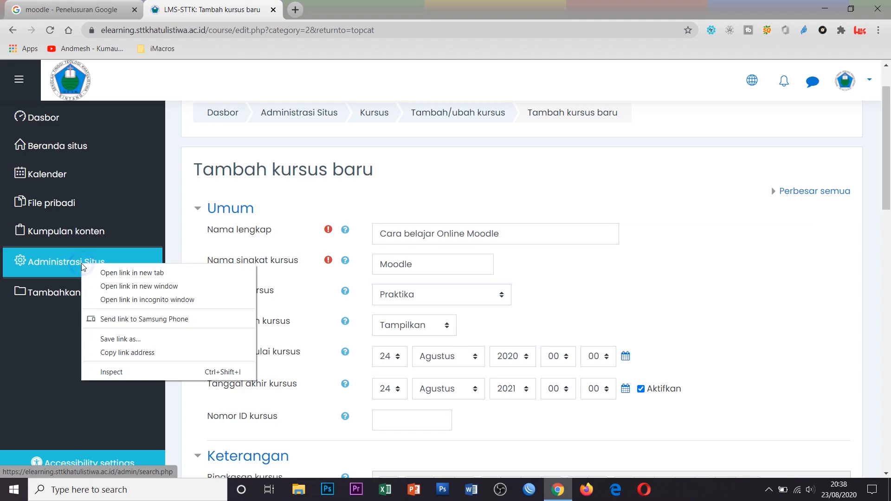
left_click(145, 273)
left_click(332, 6)
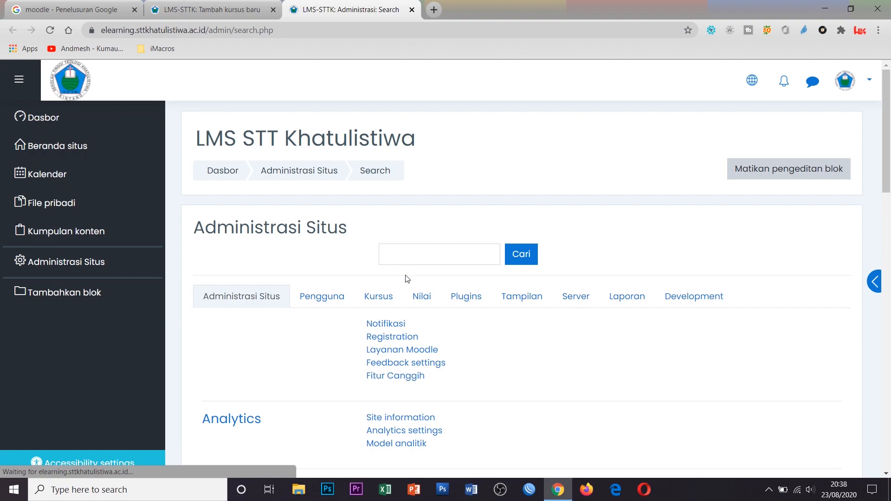
Open the Kursus > Tambah sebuah kategori form, then return to the Tambah kursus baru tab
left_click(379, 296)
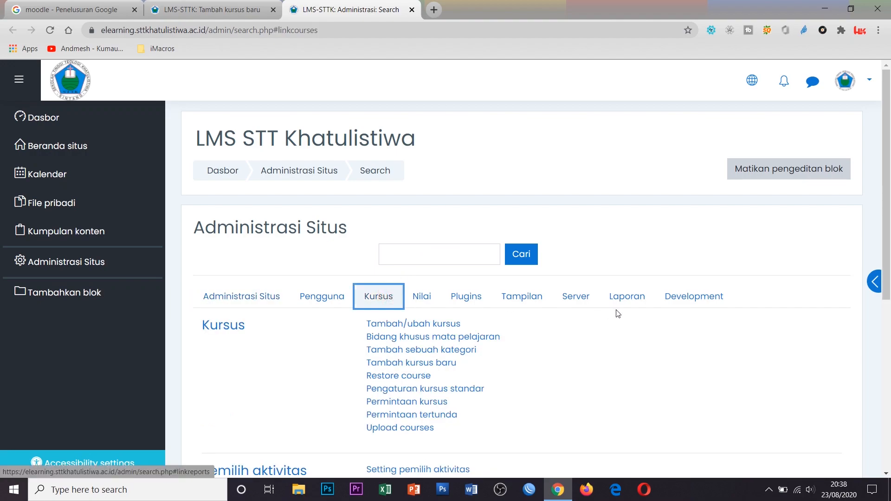
scroll(618, 313, "down", 1)
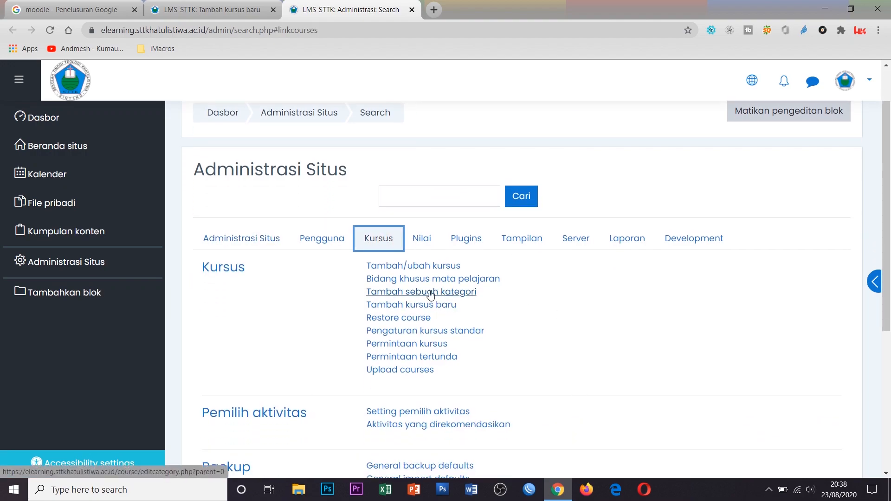
left_click(453, 293)
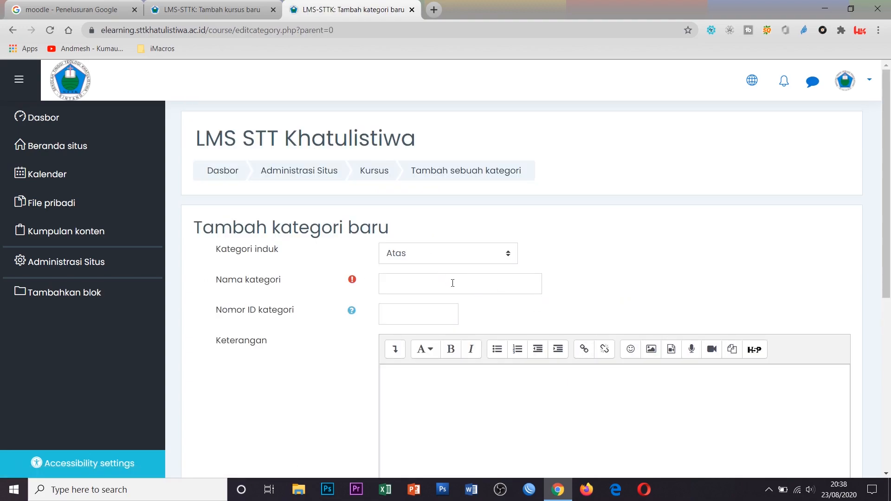
left_click(452, 282)
scroll(533, 311, "down", 4)
scroll(418, 242, "up", 4)
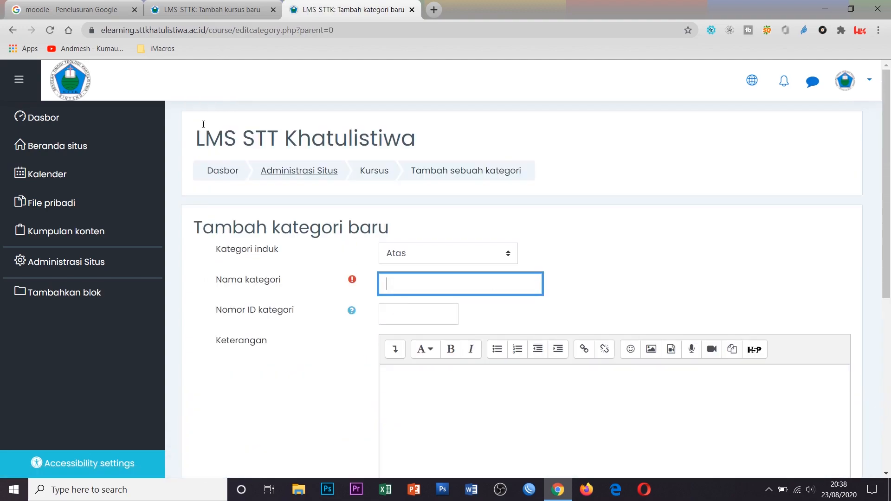
left_click(181, 6)
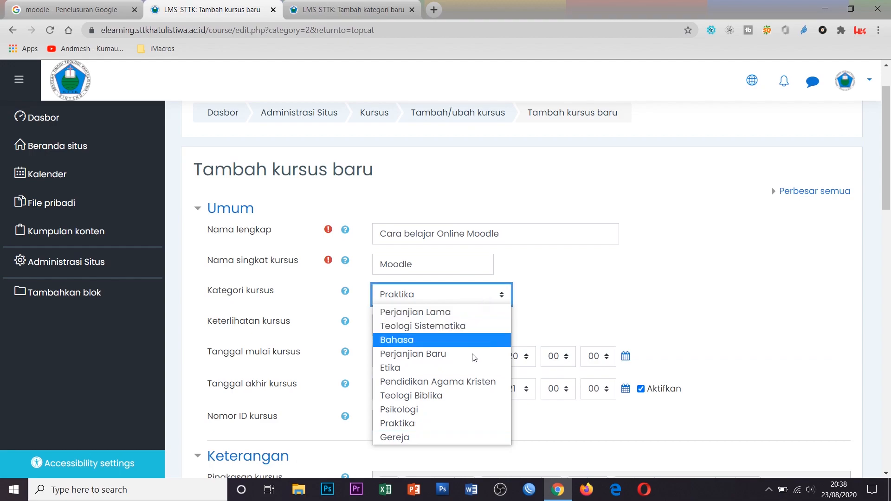
Keep Praktika as category, untick Aktifkan for Tanggal akhir kursus, and click into Ringkasan kursus
left_click(468, 426)
left_click(673, 284)
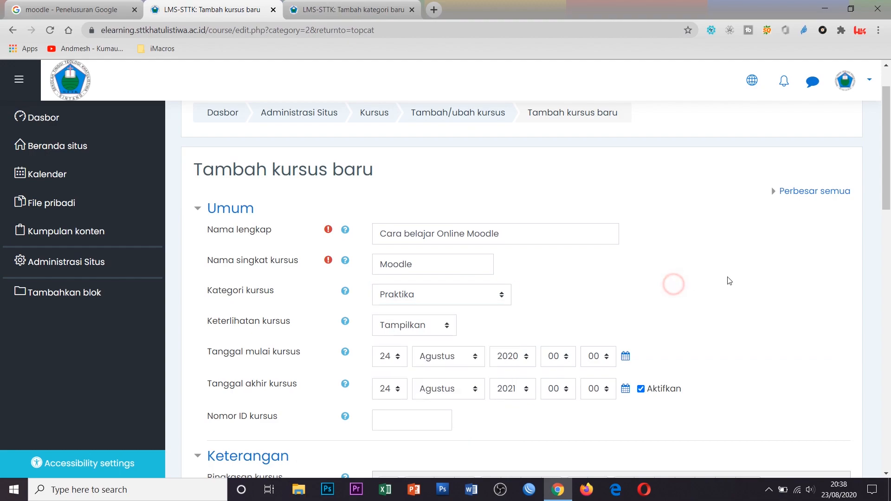
scroll(252, 215, "down", 3)
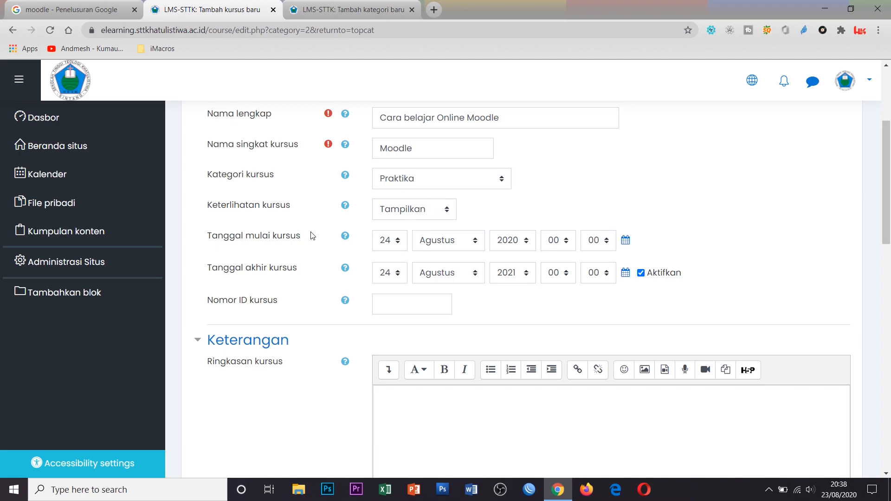
left_click(641, 273)
scroll(698, 295, "down", 3)
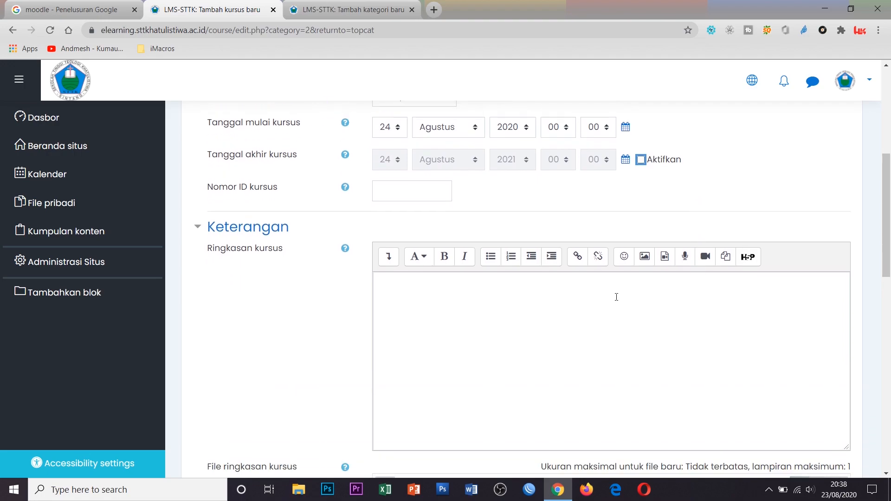
left_click(413, 290)
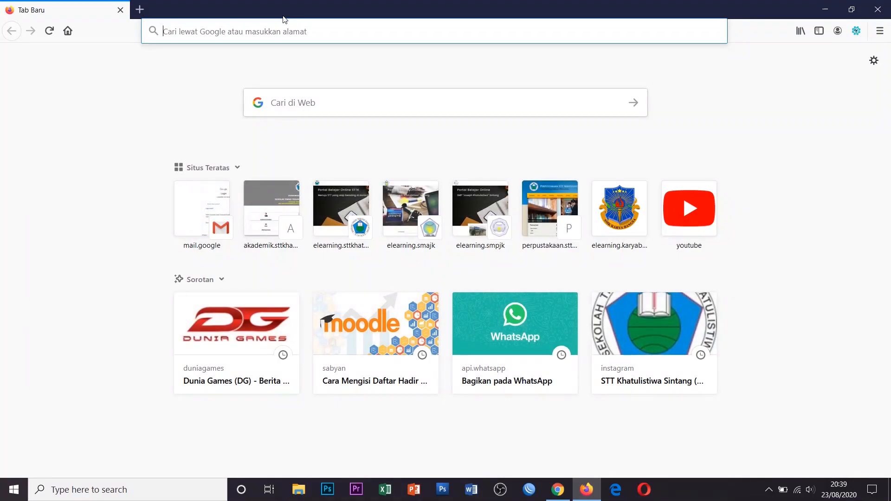
In Firefox, load the elearning site's Kursus yang tersedia listing, then return to the Chrome course form
left_click(343, 211)
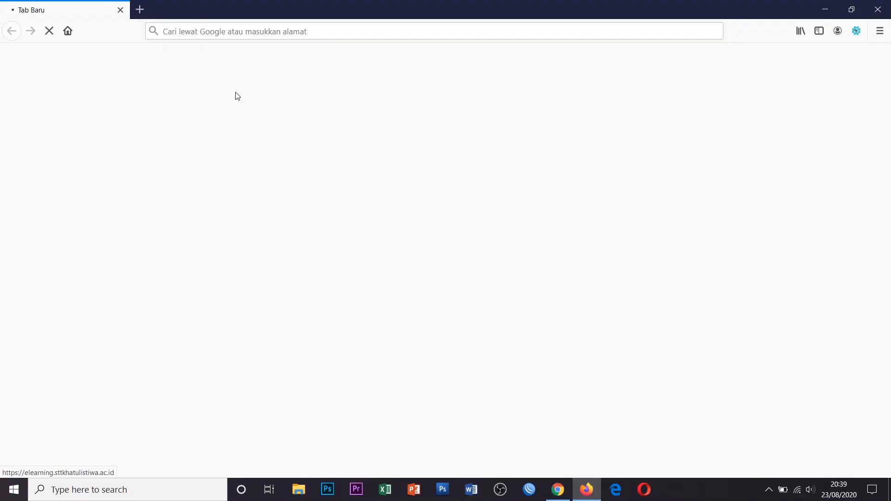
scroll(407, 209, "down", 15)
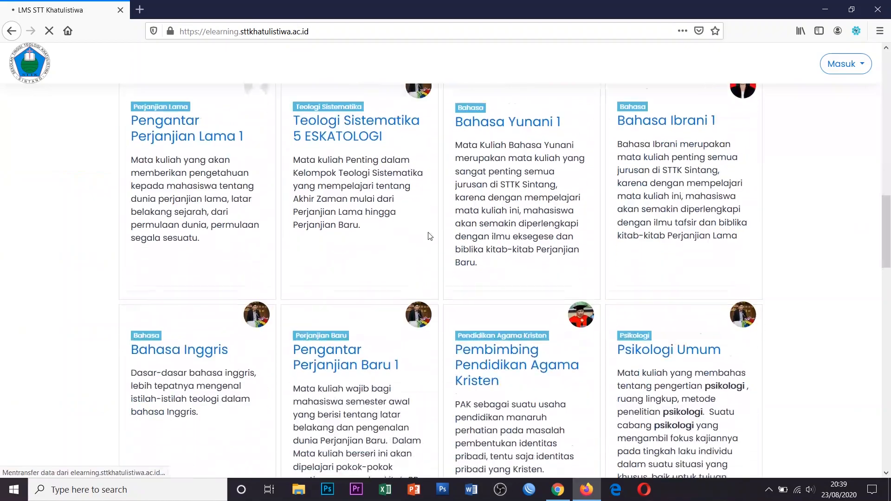
scroll(454, 248, "up", 7)
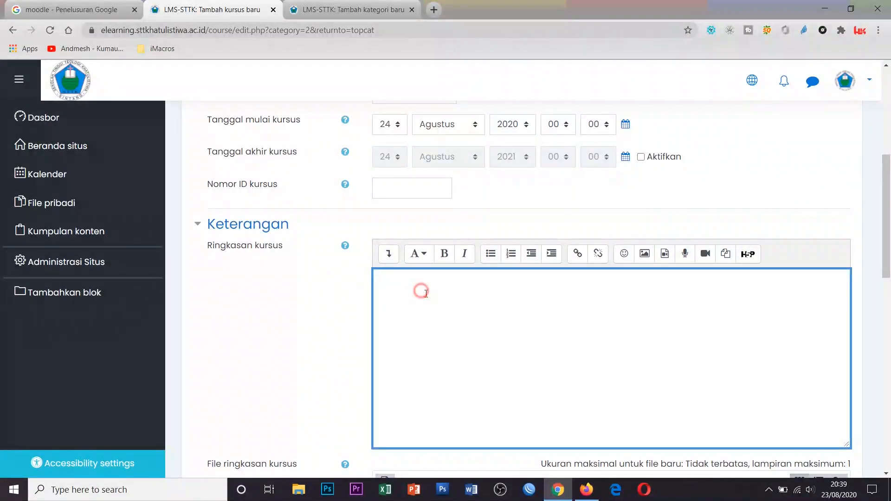
scroll(533, 277, "down", 1)
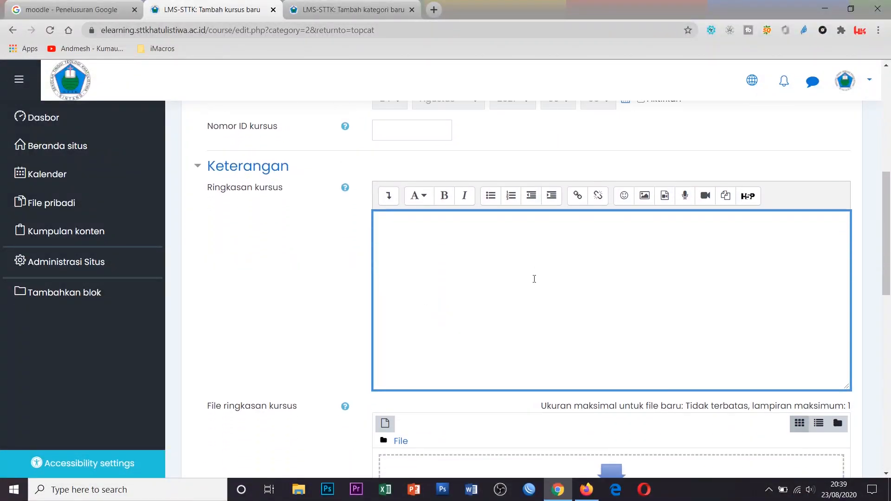
scroll(534, 278, "down", 3)
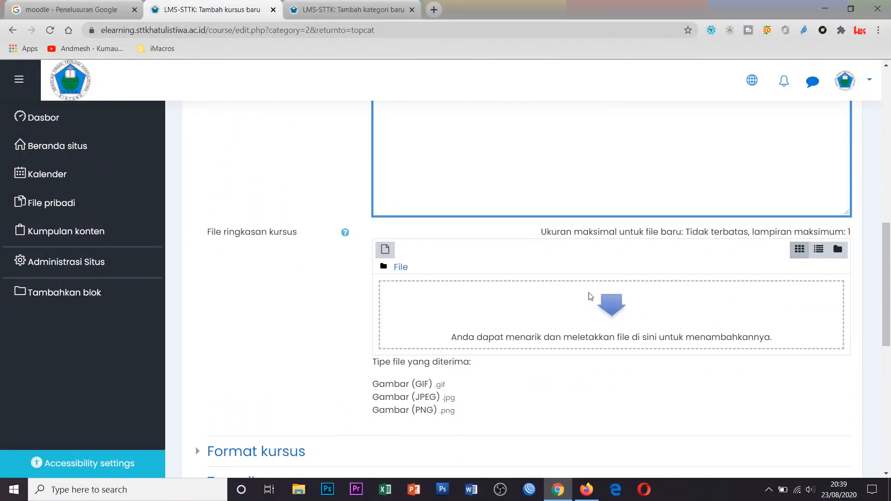
key("alt+Tab")
scroll(196, 277, "up", 2)
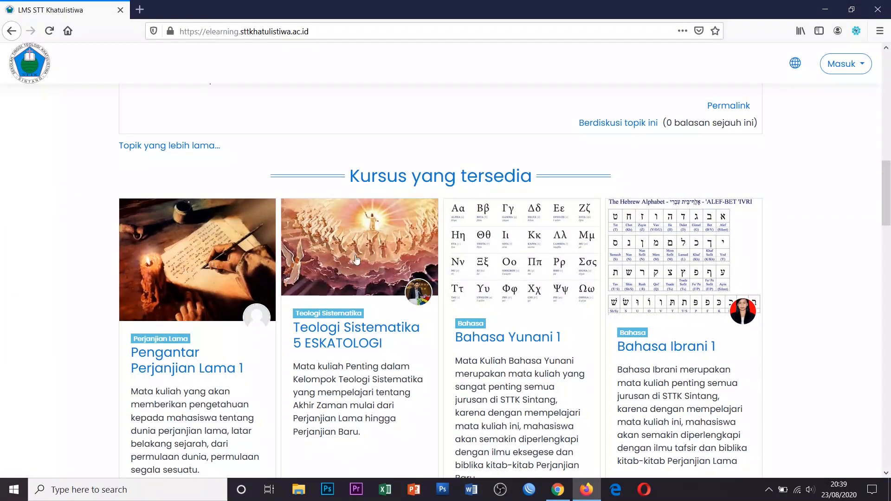
scroll(616, 277, "down", 3)
key("alt+Tab")
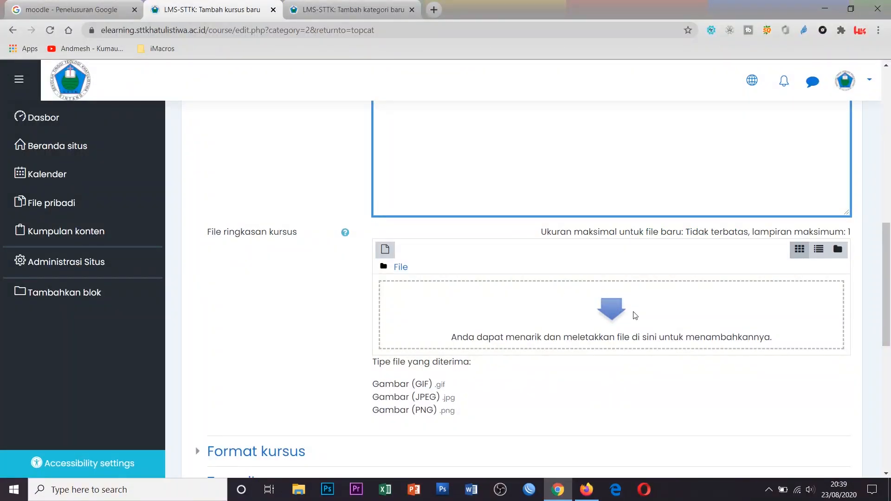
Open the file picker for a course summary image, close it without attaching anything
left_click(612, 314)
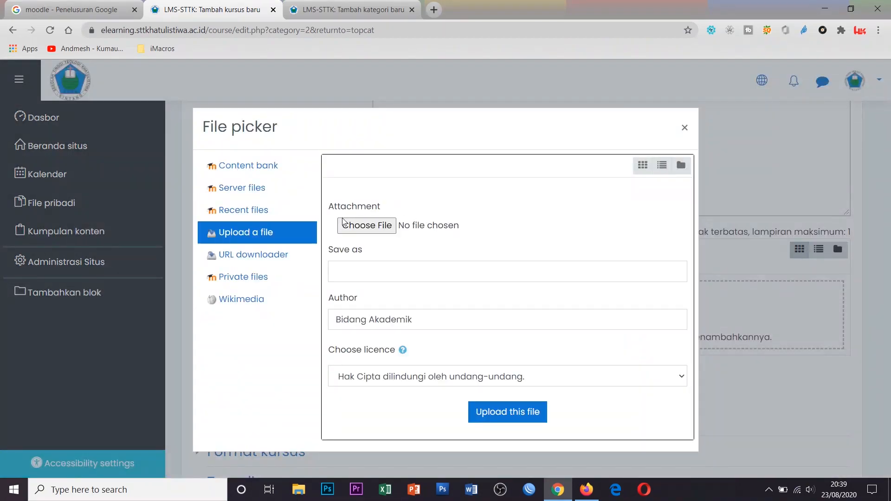
left_click(390, 227)
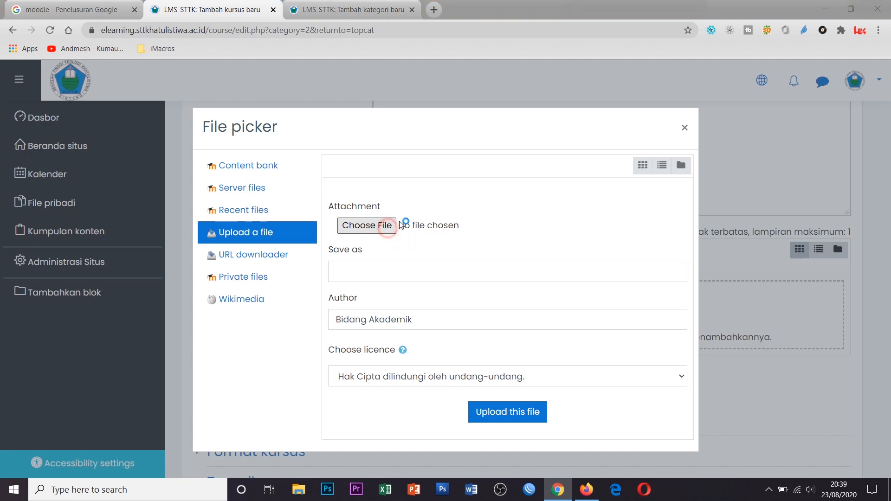
left_click(794, 9)
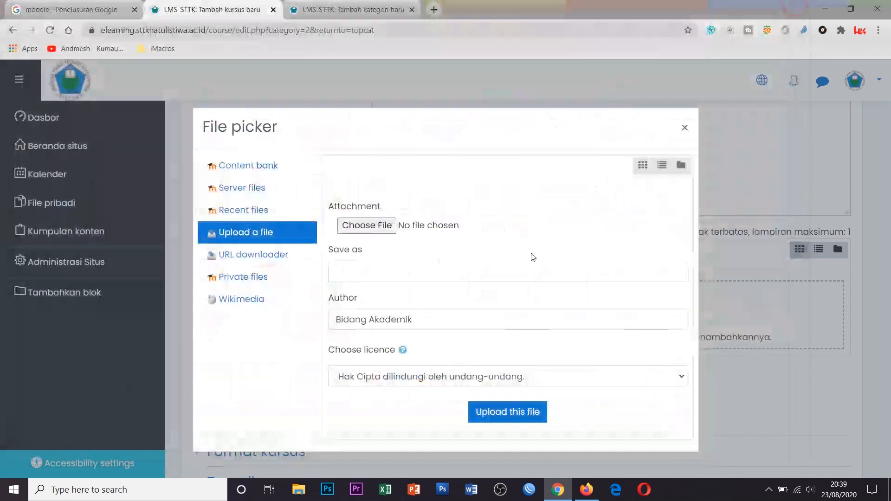
left_click(685, 135)
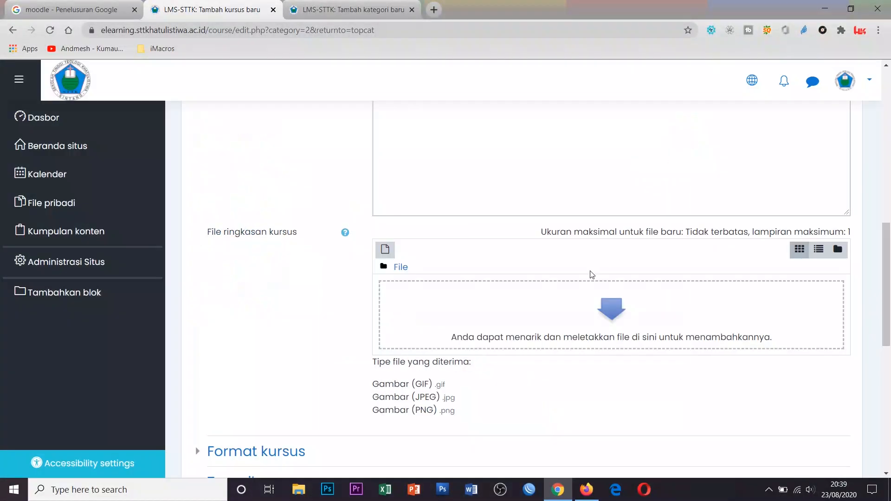
scroll(589, 274, "down", 4)
Expand Format kursus, choose Format Mingguan with 10 sections, and scroll to the form buttons
left_click(259, 278)
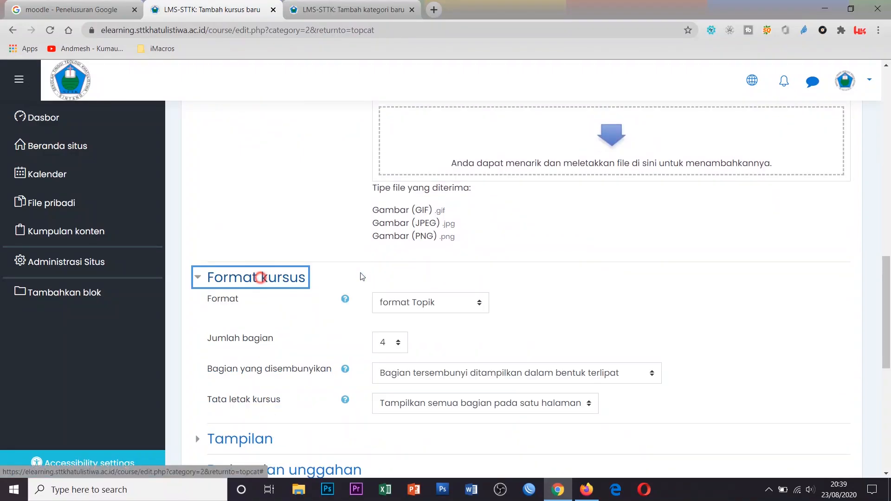
scroll(583, 312, "down", 3)
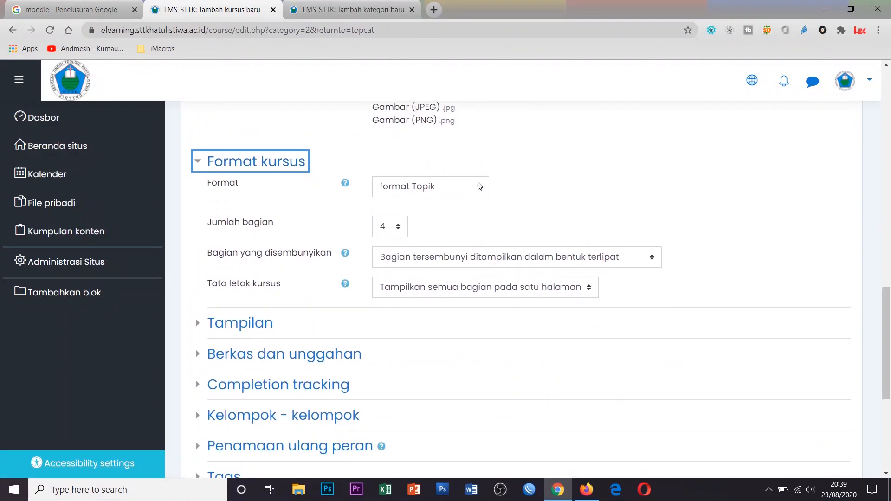
left_click(479, 185)
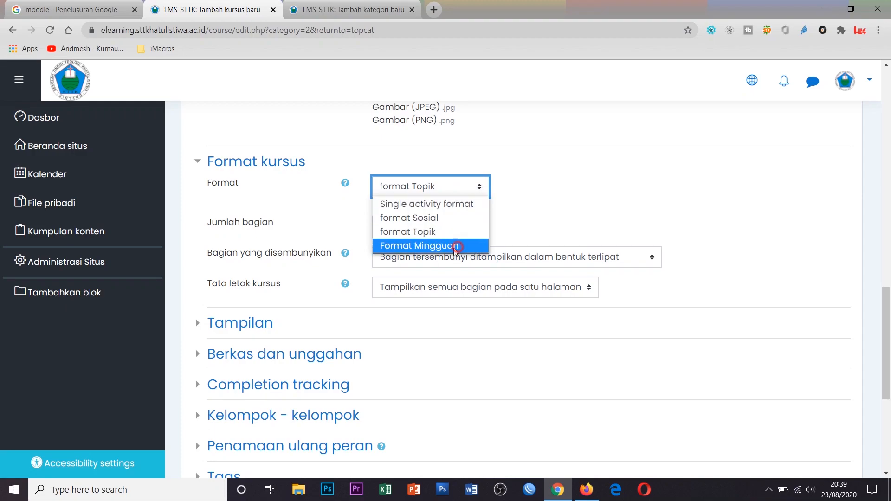
left_click(454, 246)
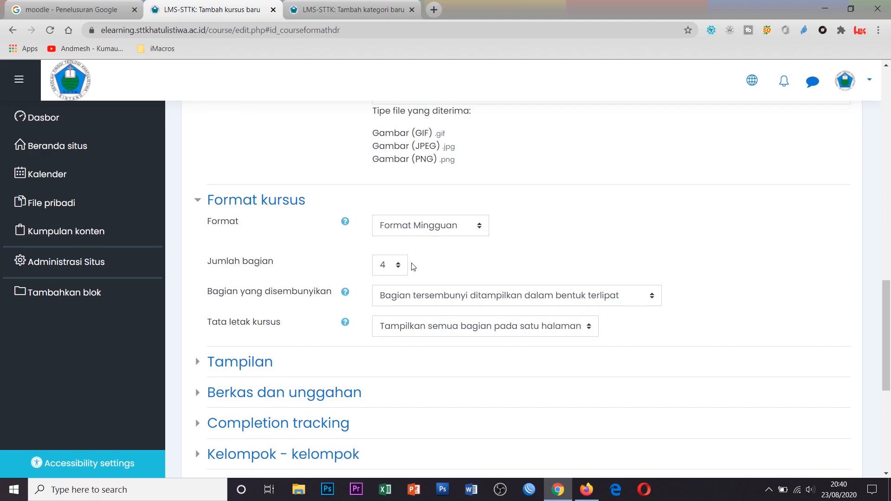
left_click(397, 266)
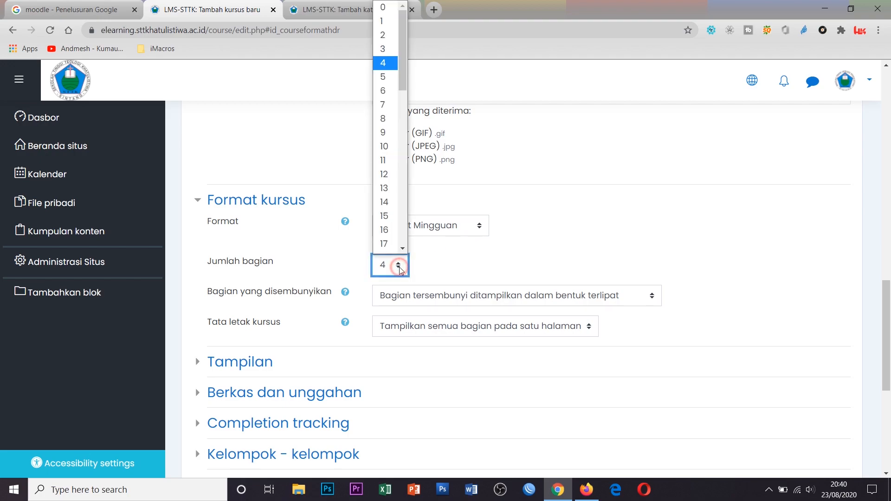
left_click(385, 146)
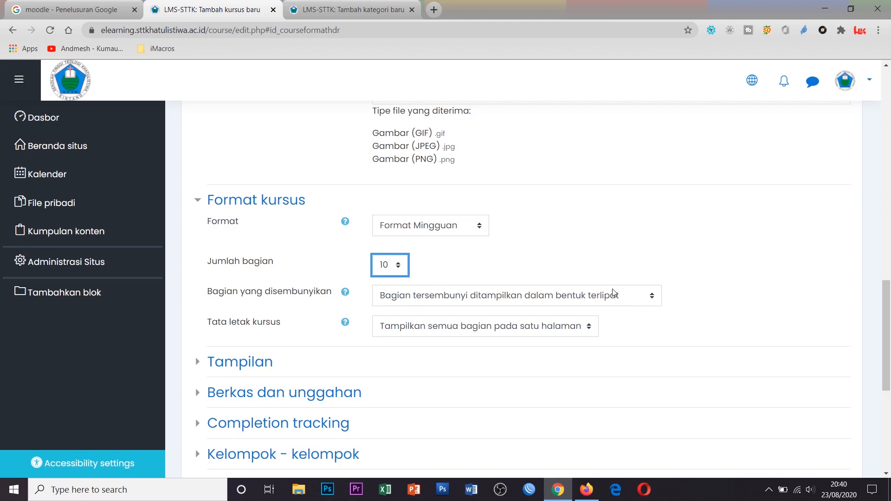
scroll(623, 292, "down", 1)
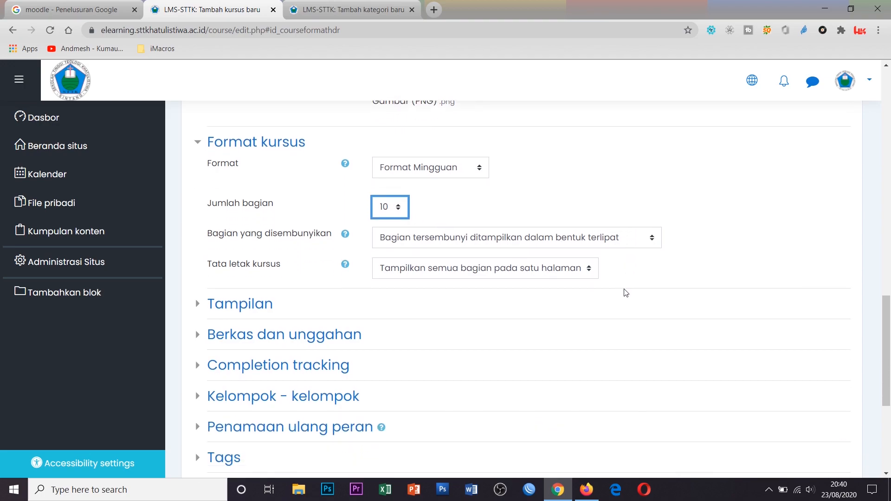
scroll(626, 292, "down", 1)
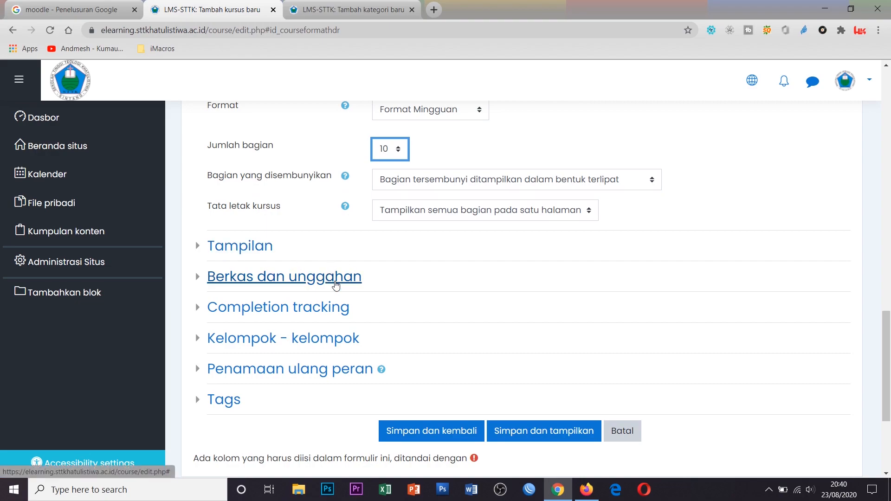
scroll(554, 316, "down", 2)
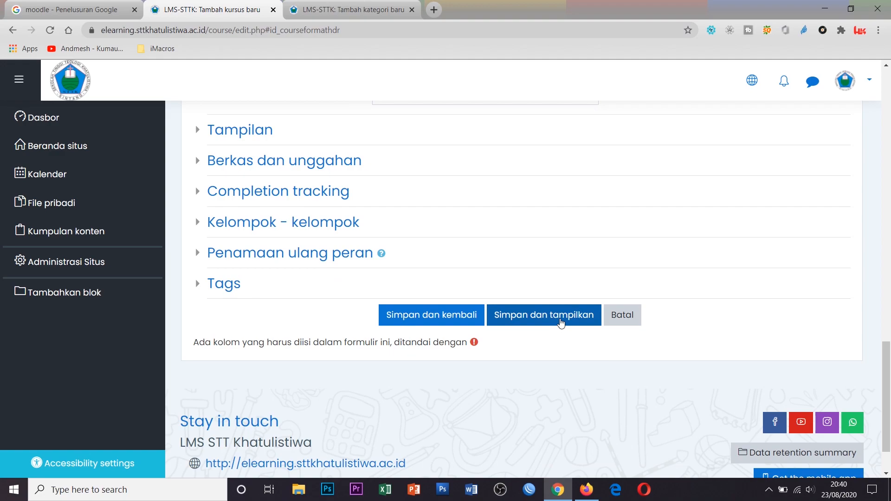
Save 'Cara belajar Online Moodle' and check its title on the Peserta page, which shows 0 participants
left_click(560, 321)
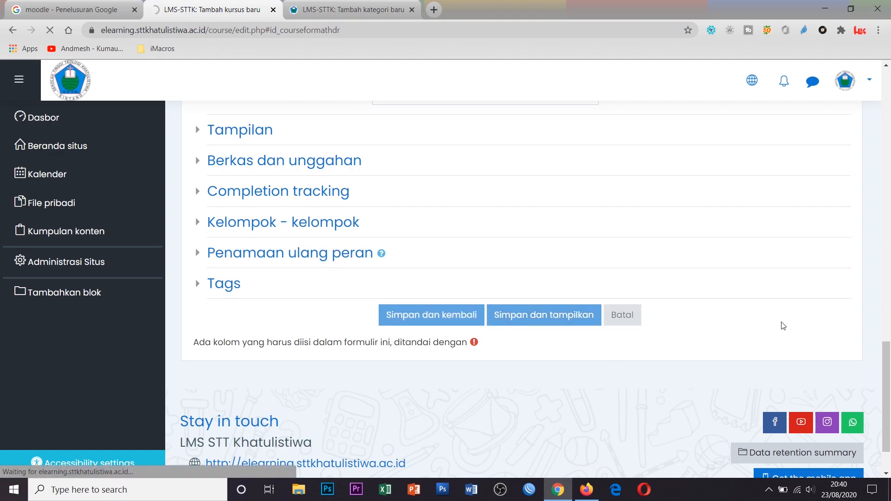
scroll(783, 326, "up", 15)
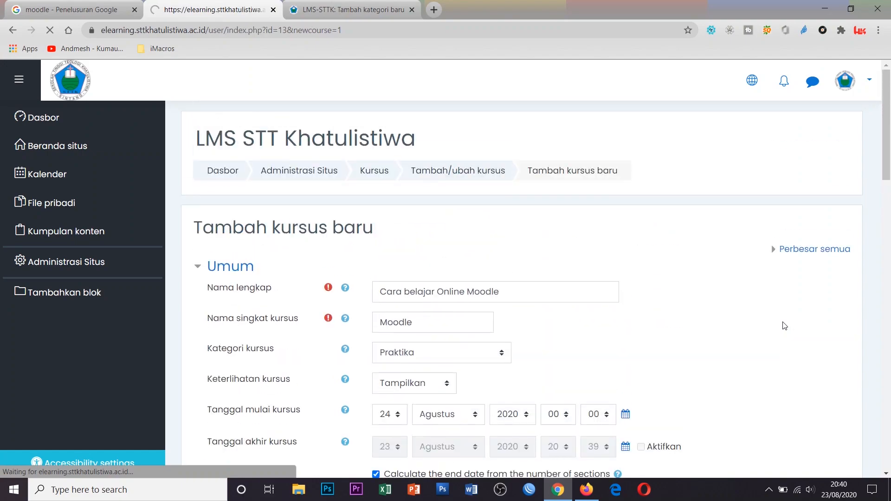
scroll(742, 284, "down", 1)
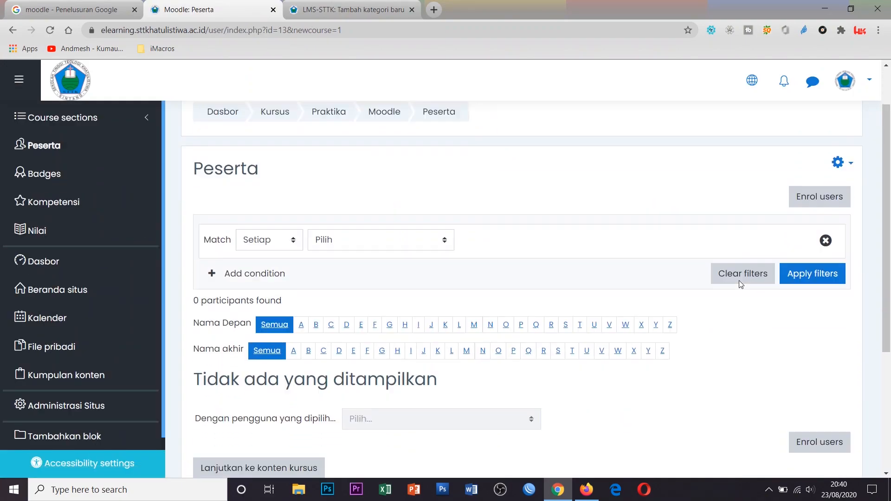
scroll(739, 281, "down", 2)
scroll(740, 279, "up", 3)
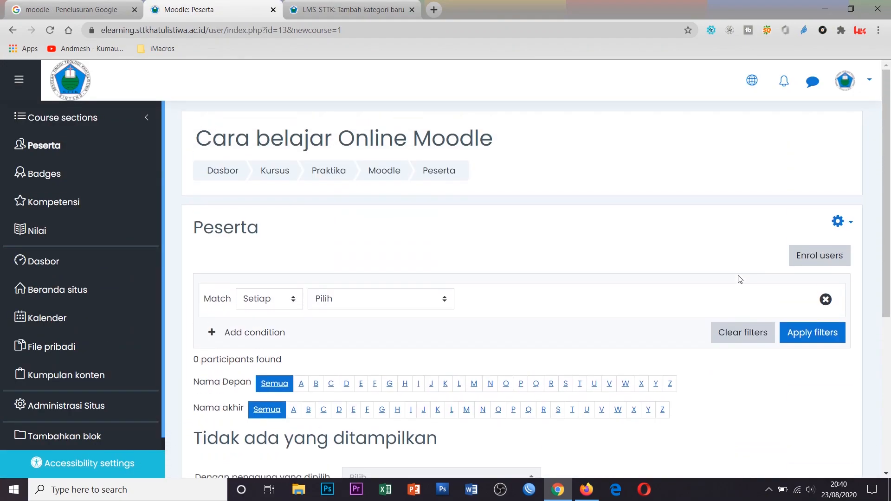
left_click_drag(197, 138, 413, 138)
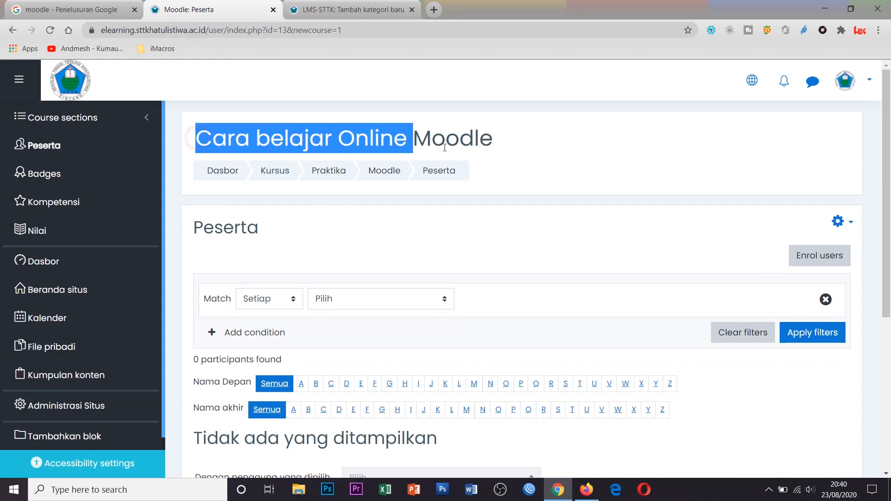
left_click(517, 147)
left_click_drag(198, 138, 493, 140)
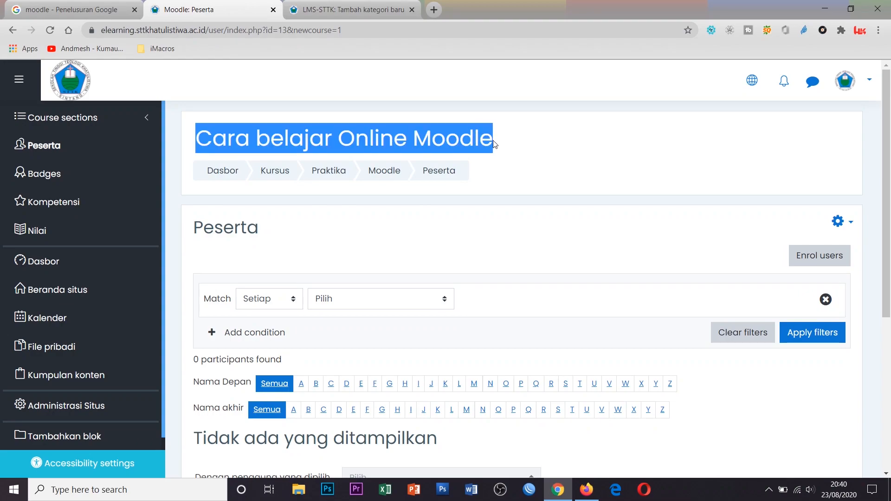
left_click(619, 234)
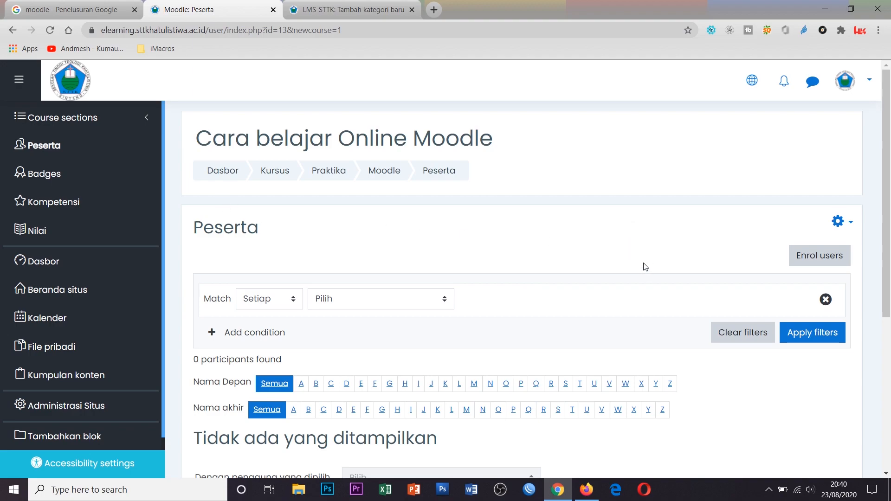
Bring up Enrol users for the course, then switch to the Dasbor tab listing 12 courses
left_click(828, 260)
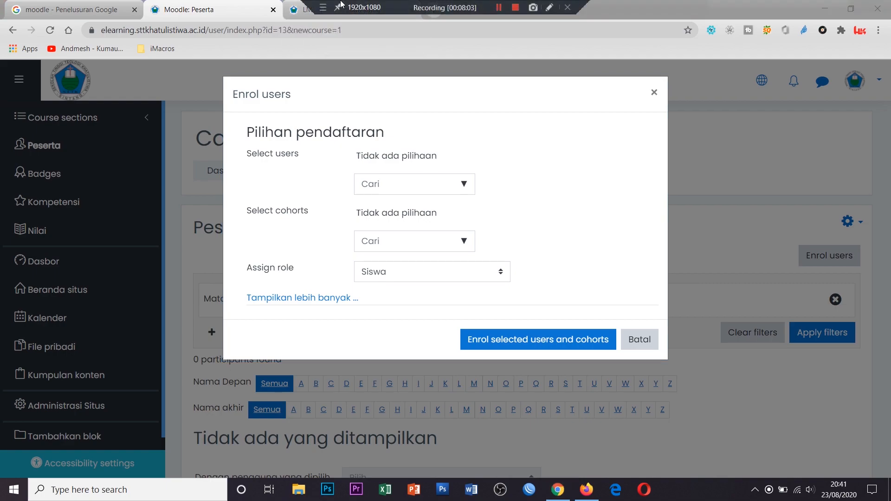
left_click(299, 10)
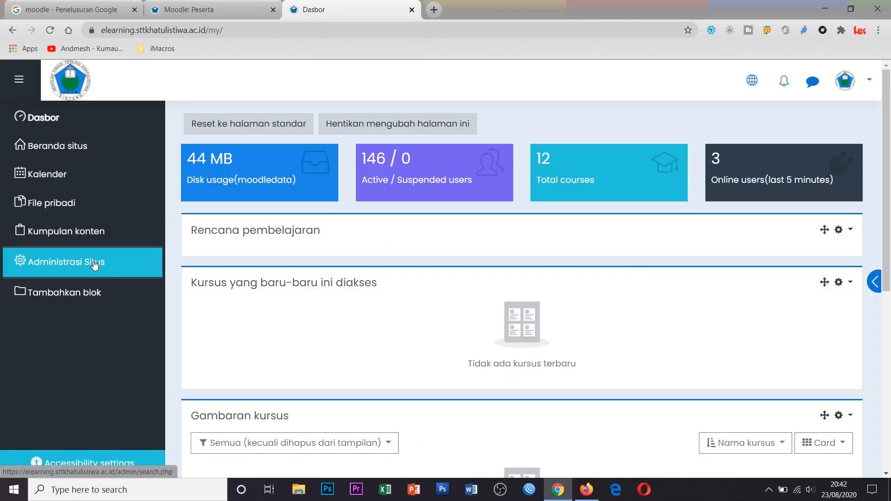
Browse the Pengguna pages under Administrasi Situs, then return to the 'Moodle: Peserta' tab
left_click(94, 263)
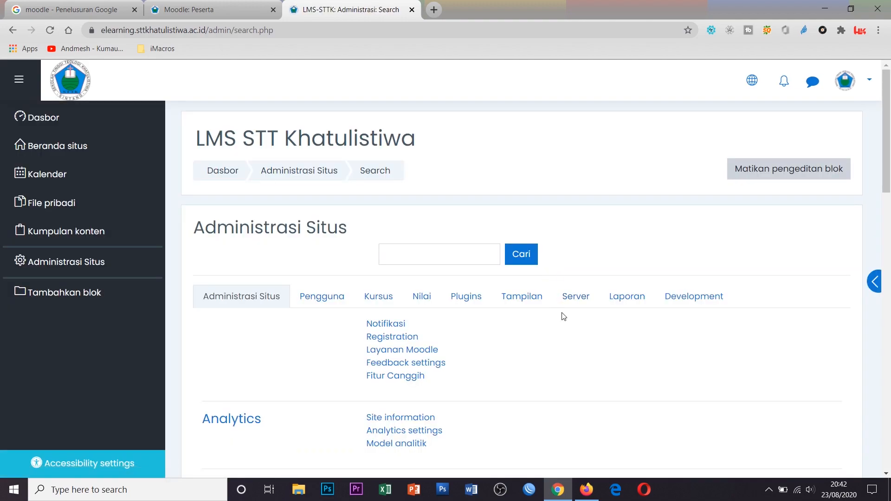
scroll(538, 303, "down", 2)
left_click(321, 186)
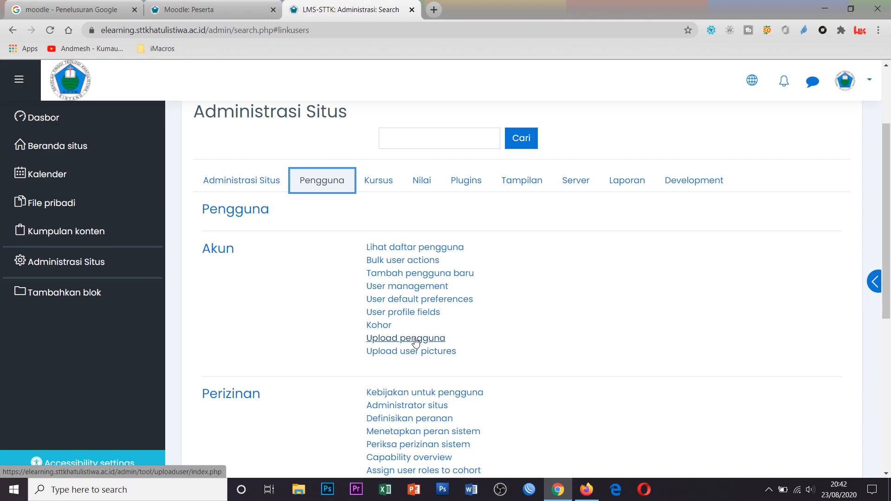
scroll(534, 307, "down", 1)
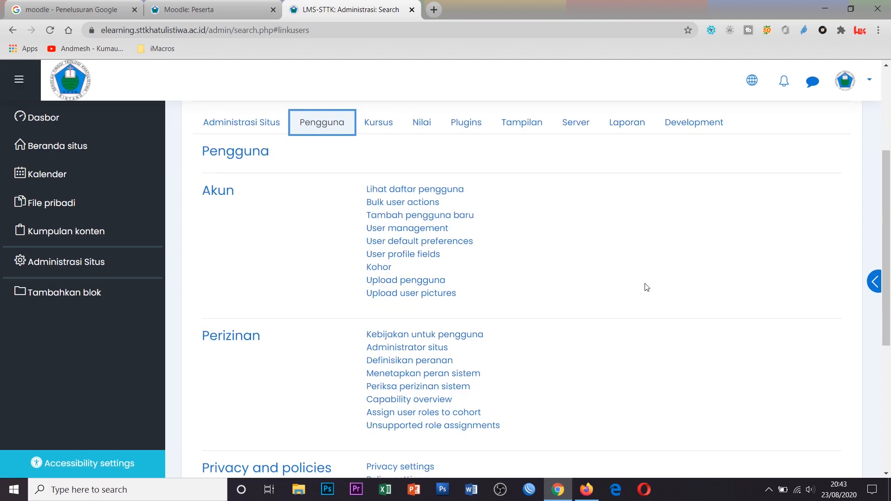
left_click(176, 5)
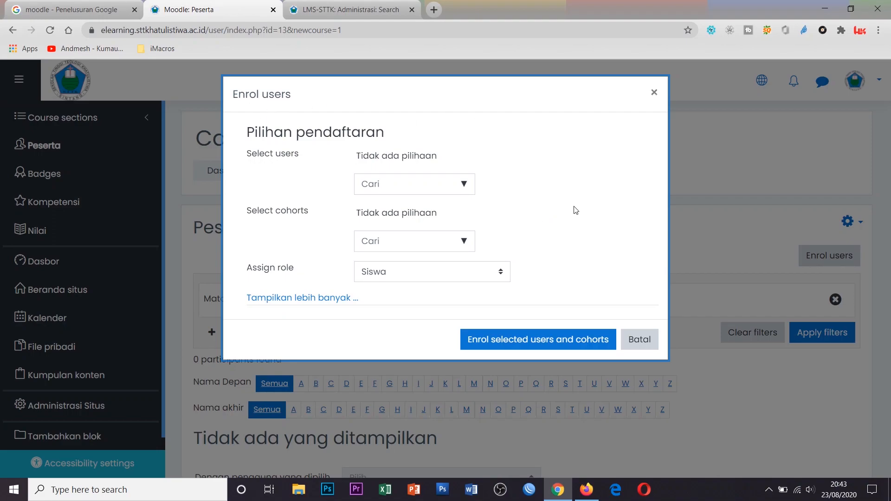
Reopen the Enrol users dialog and set the assigned role to Pengajar
left_click(654, 92)
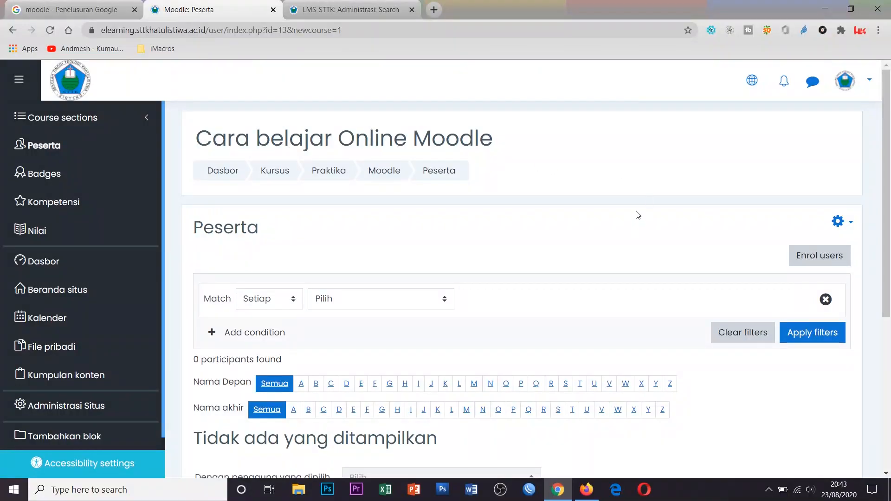
left_click(817, 255)
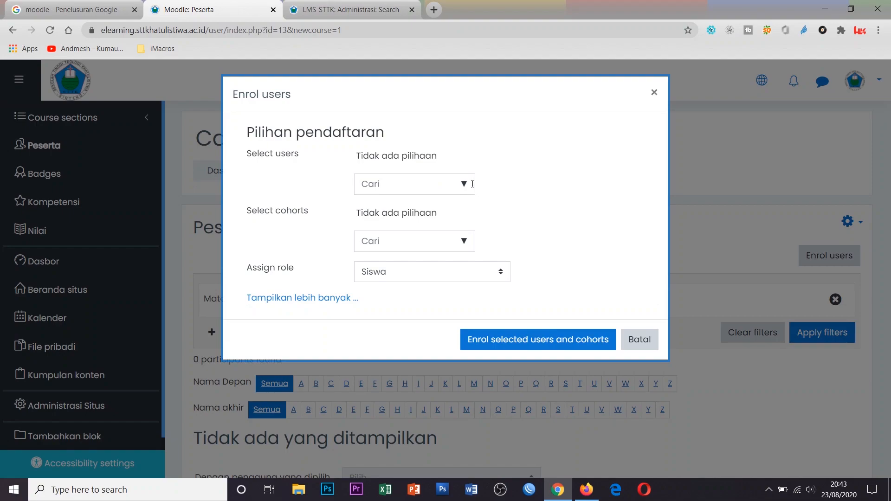
left_click(470, 184)
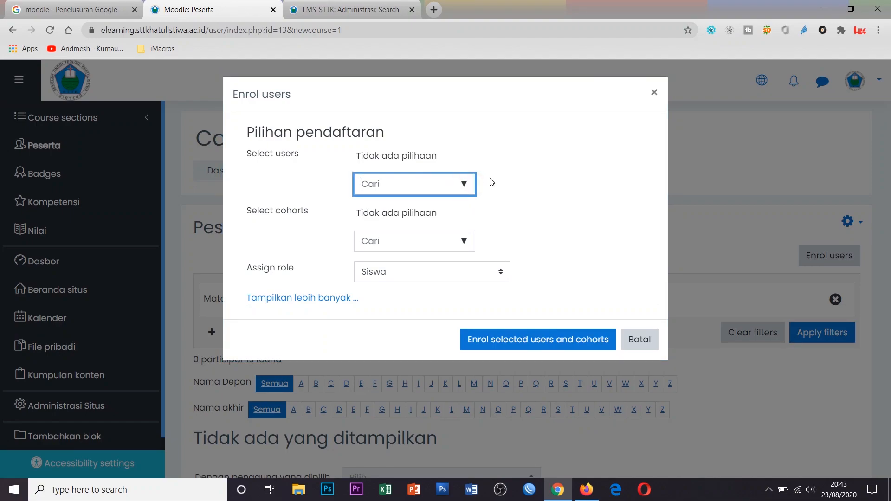
left_click(436, 244)
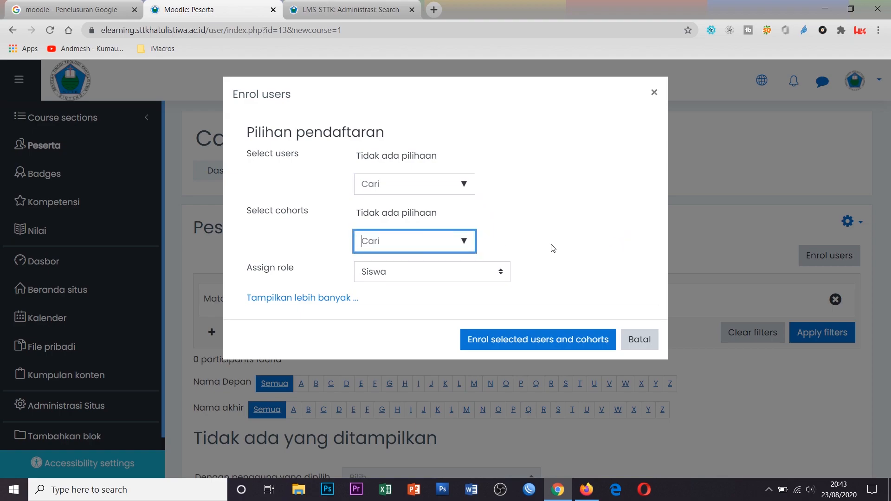
left_click(478, 277)
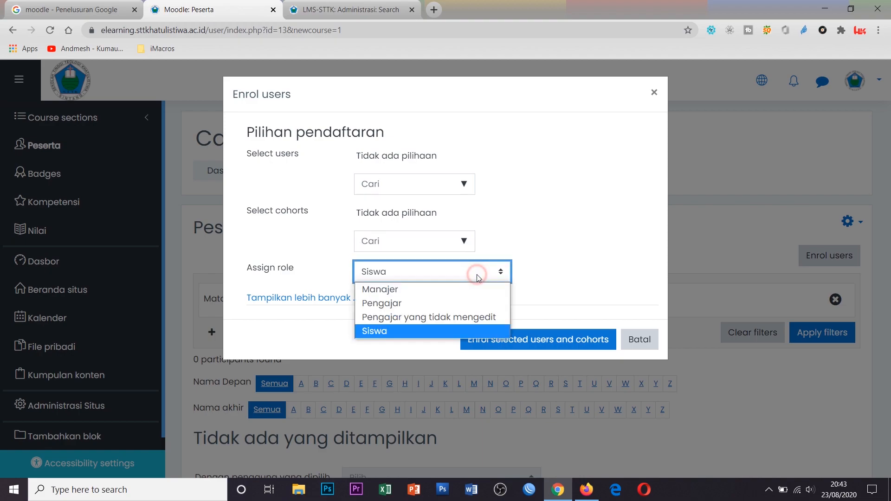
left_click(466, 304)
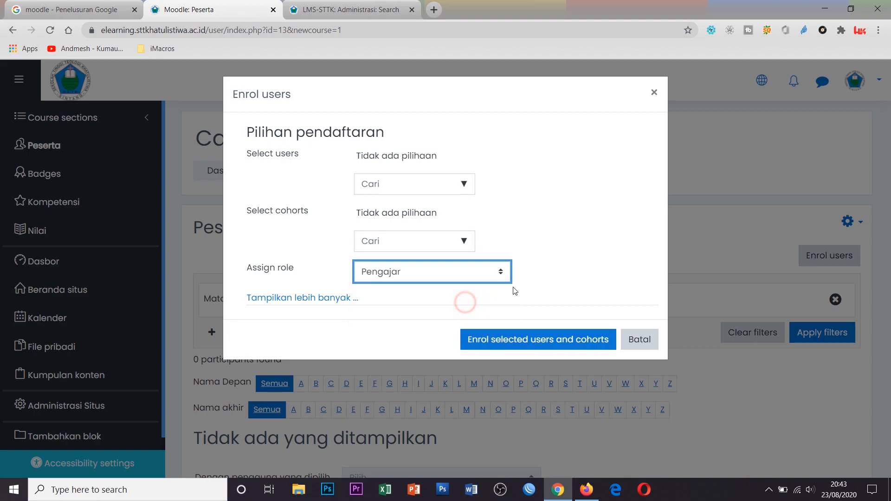
Search for and select the lecturer's account, and change the assigned role to Siswa
left_click(418, 180)
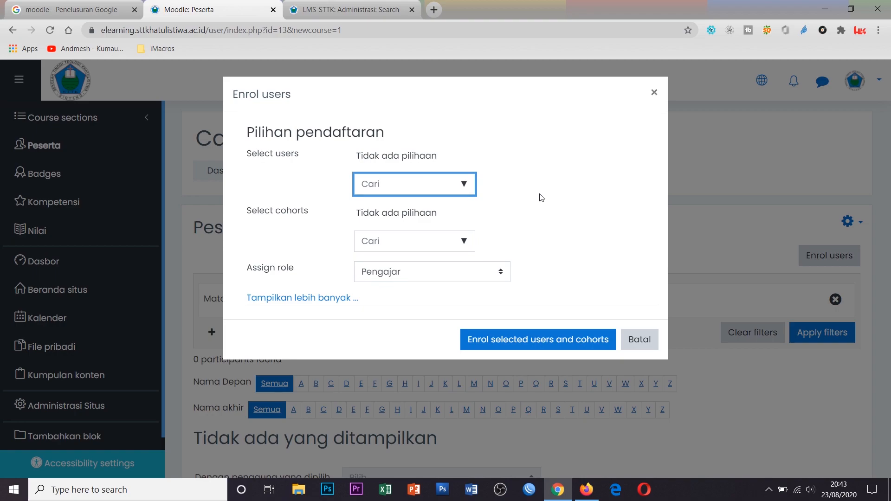
type("herry")
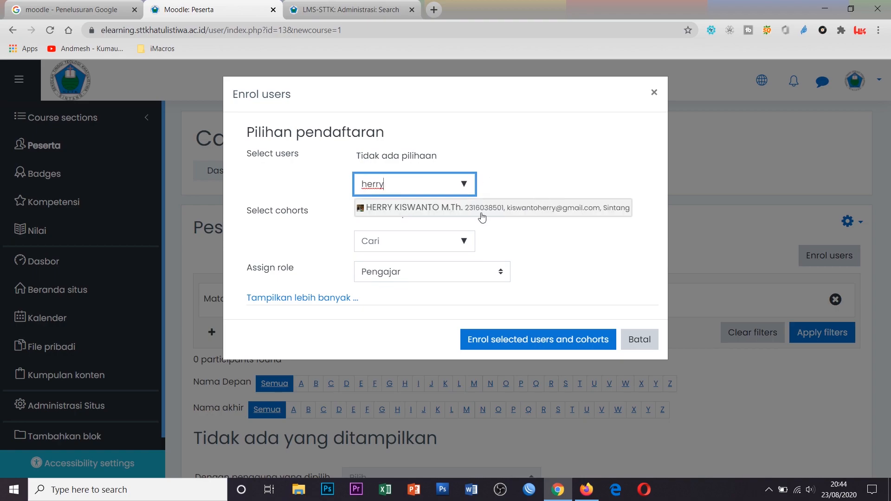
left_click(472, 210)
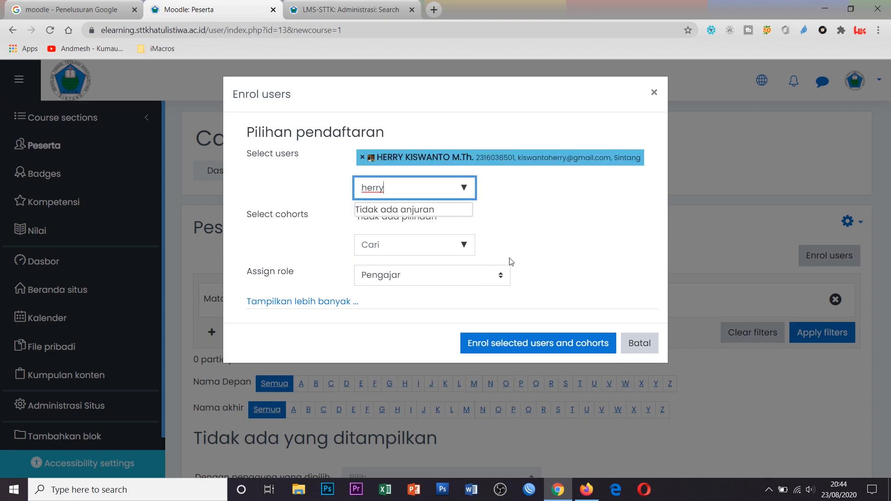
left_click(481, 278)
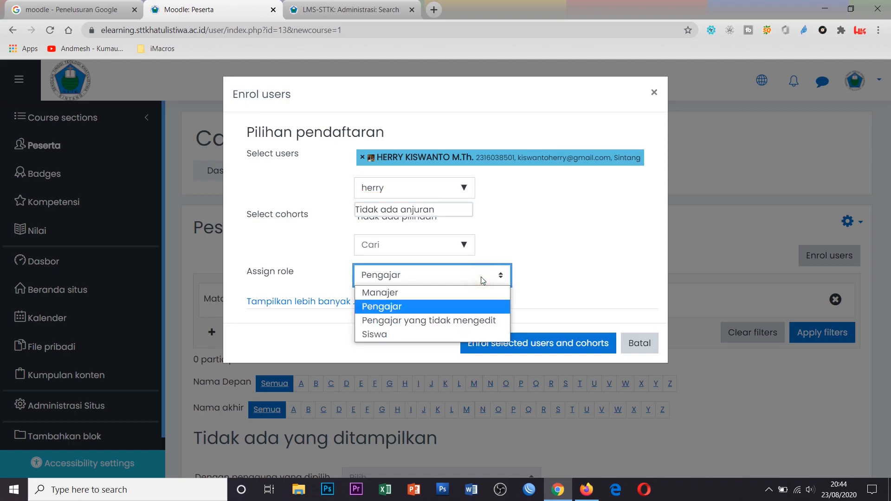
left_click(438, 333)
Add the student account to the selection and enrol both selected users
left_click(423, 179)
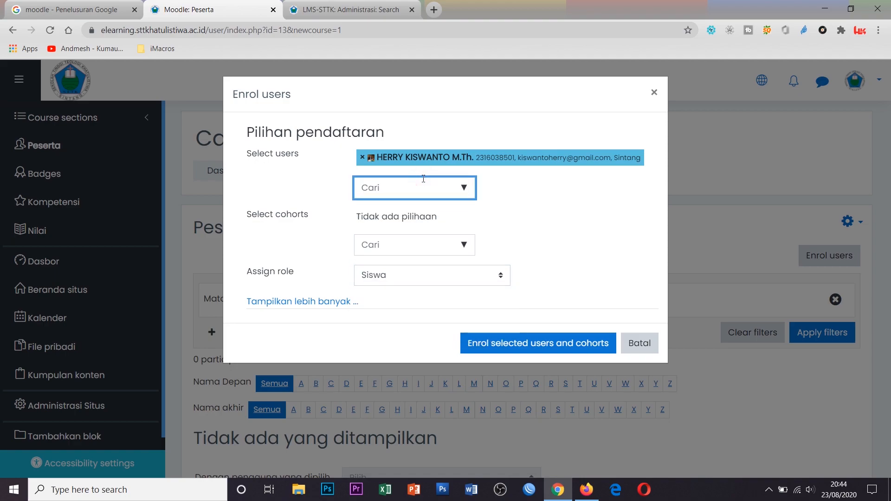
type("saya")
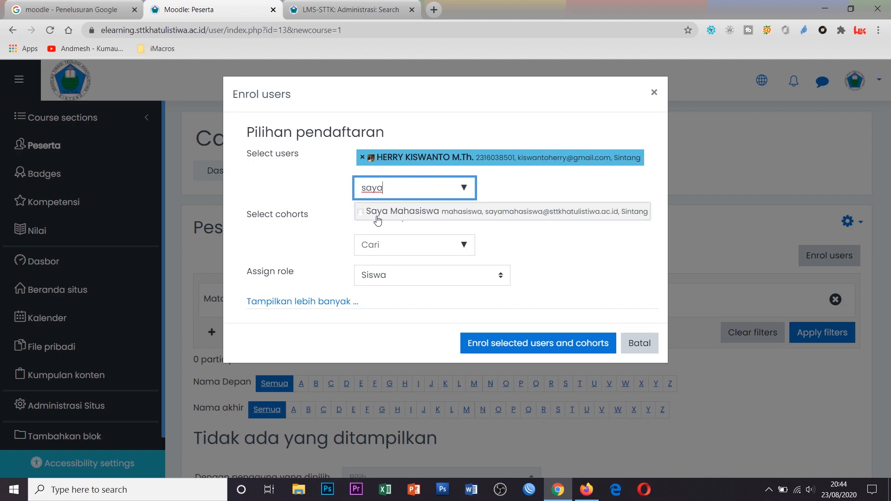
left_click(434, 213)
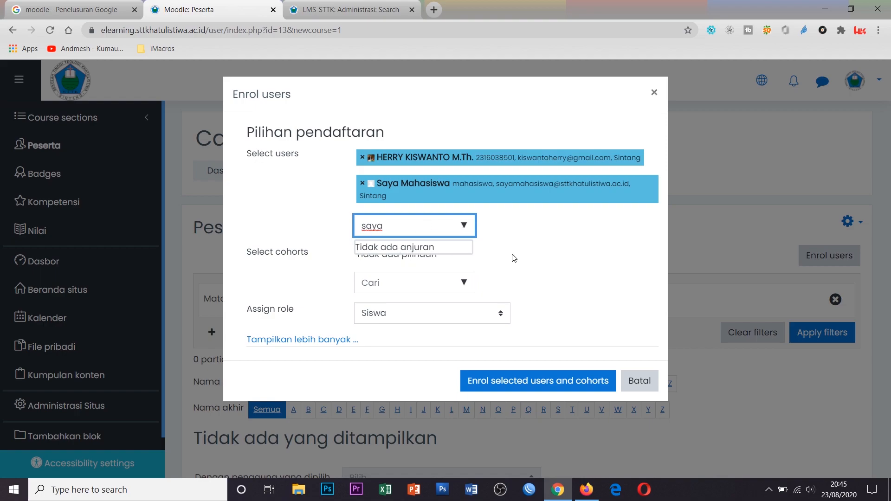
left_click(557, 255)
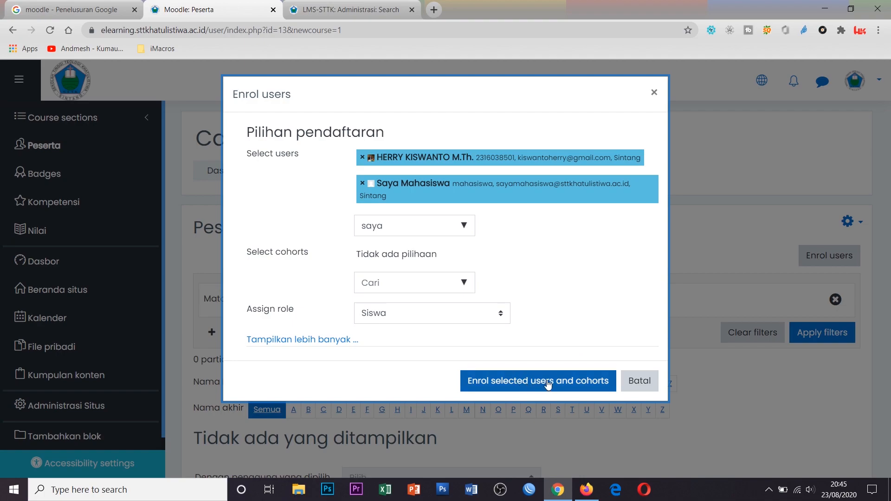
left_click(584, 387)
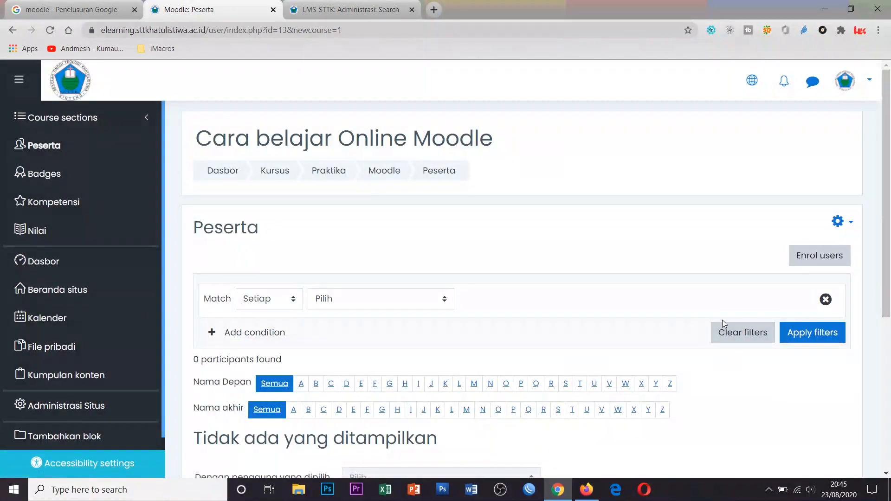
Review the two enrolled participants, then go to the course content with Lanjutkan ke konten kursus
scroll(354, 293, "down", 4)
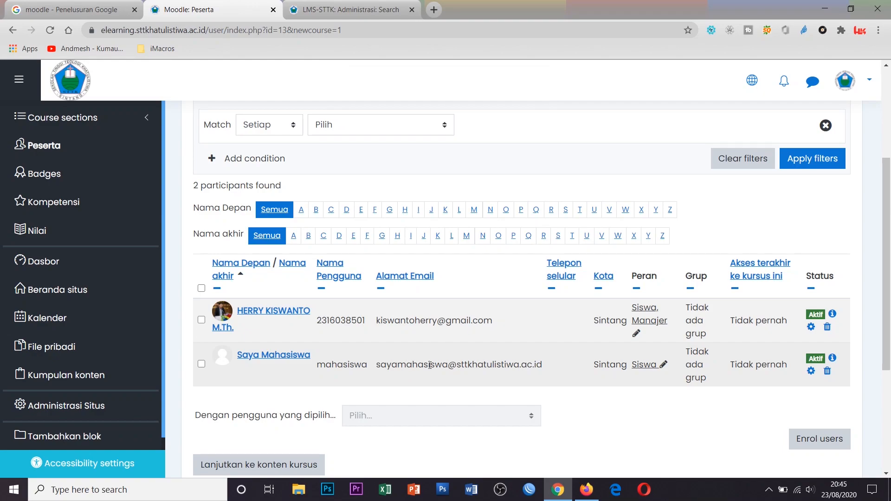
scroll(448, 366, "down", 4)
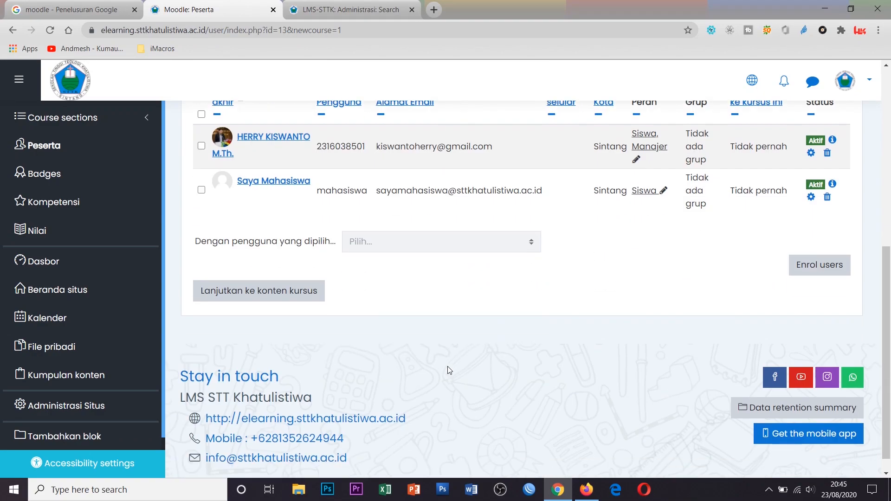
scroll(460, 369, "up", 4)
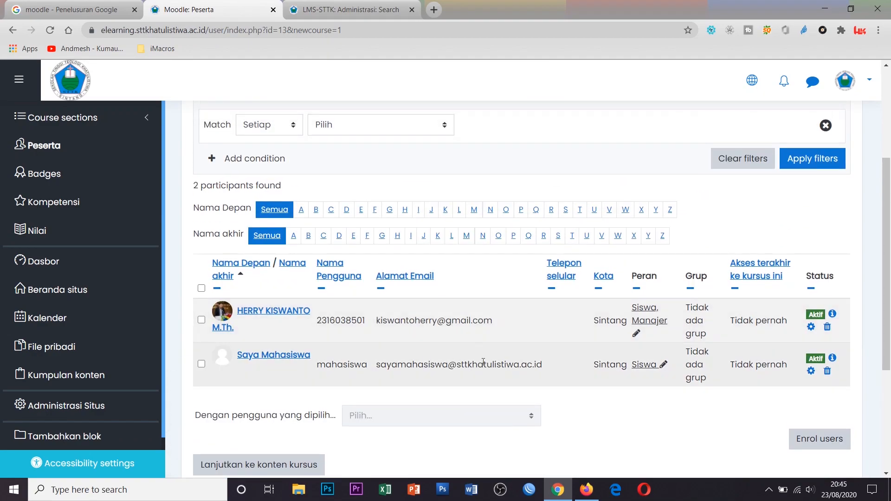
scroll(538, 366, "down", 4)
scroll(538, 367, "up", 3)
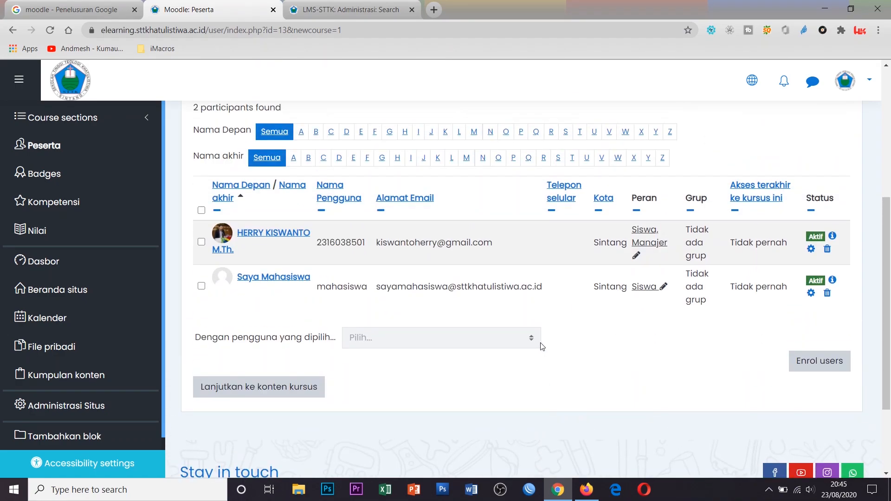
scroll(542, 346, "down", 1)
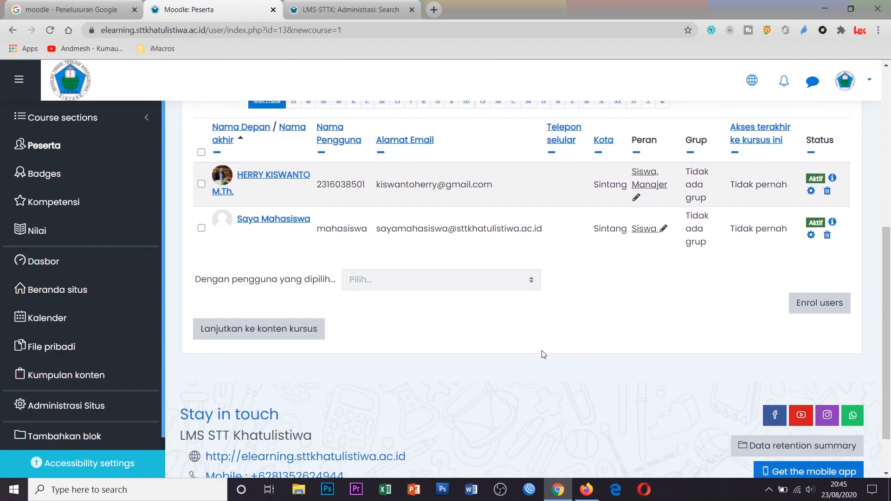
left_click(288, 332)
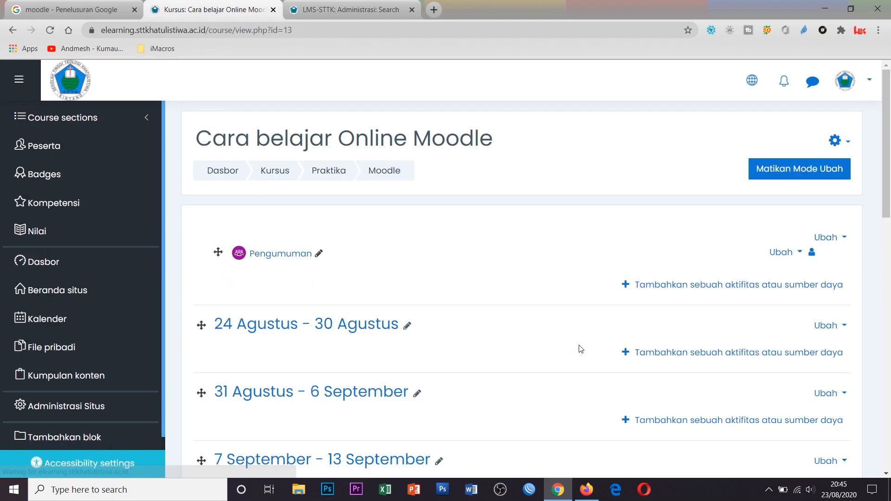
Glance at the course page and taskbar calendar, then bring Firefox's LMS course listing to the front
scroll(575, 341, "down", 2)
scroll(539, 330, "up", 2)
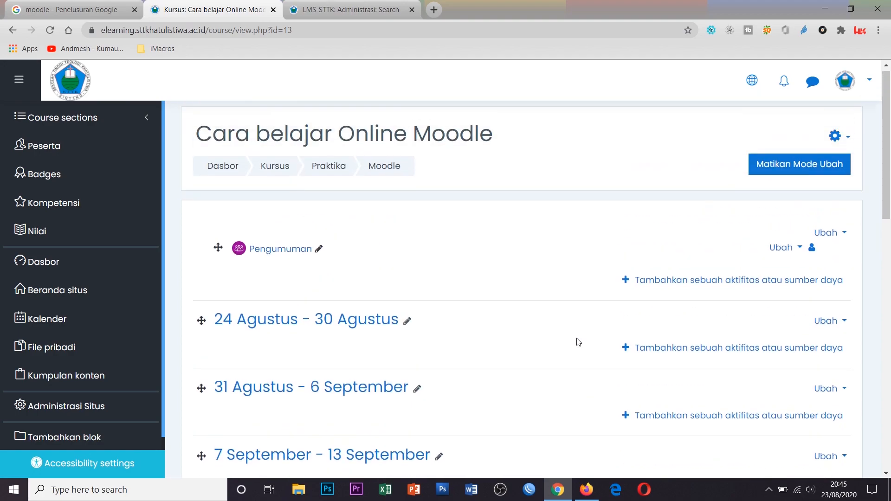
scroll(657, 309, "down", 2)
scroll(707, 318, "up", 3)
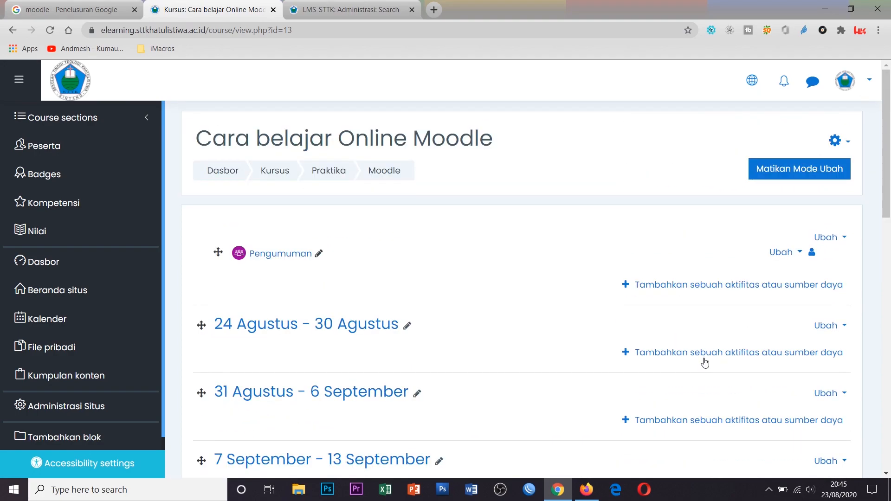
left_click(841, 489)
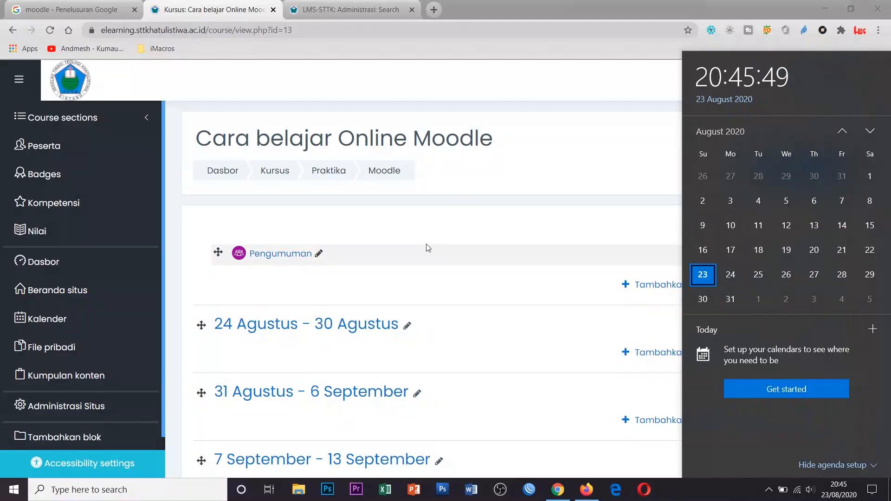
left_click(372, 304)
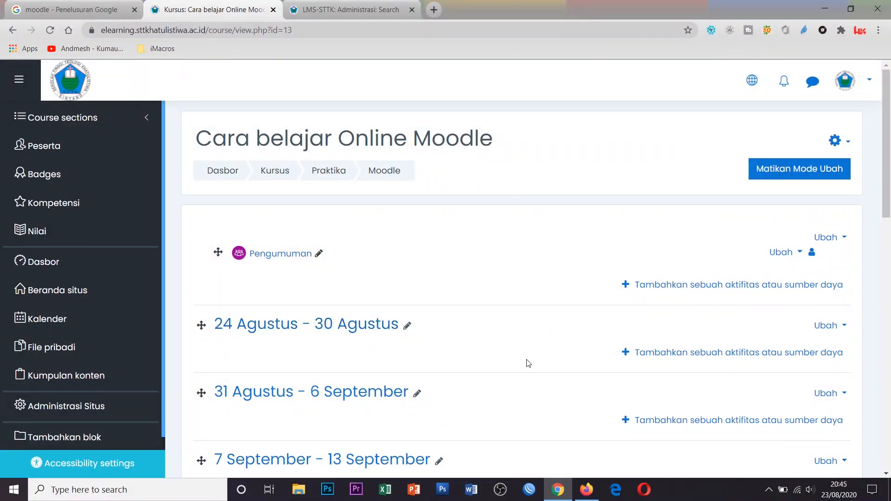
scroll(560, 339, "down", 1)
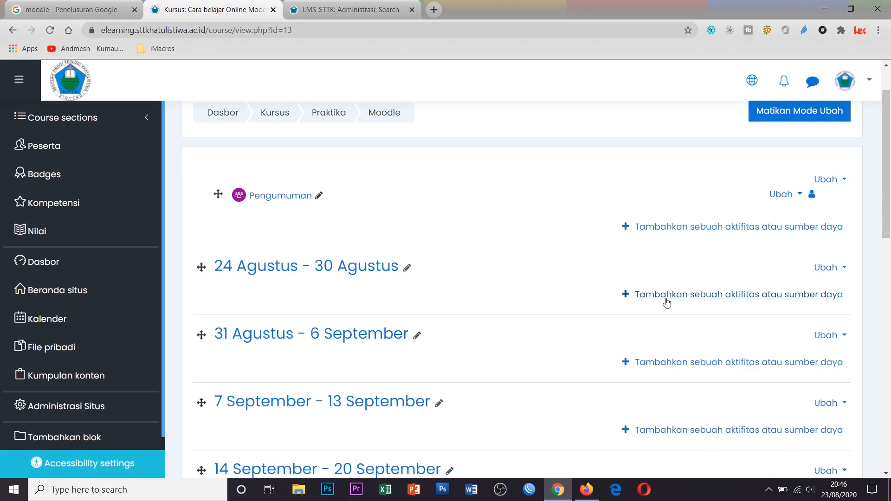
scroll(667, 302, "up", 2)
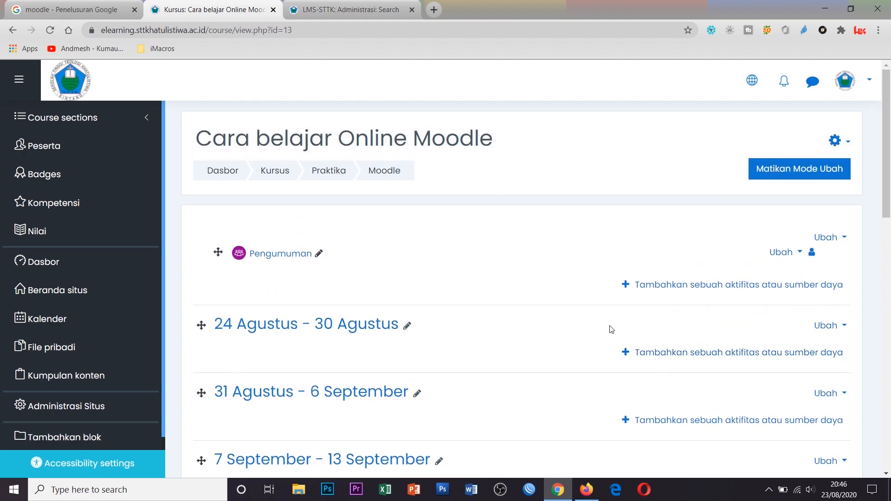
left_click(586, 489)
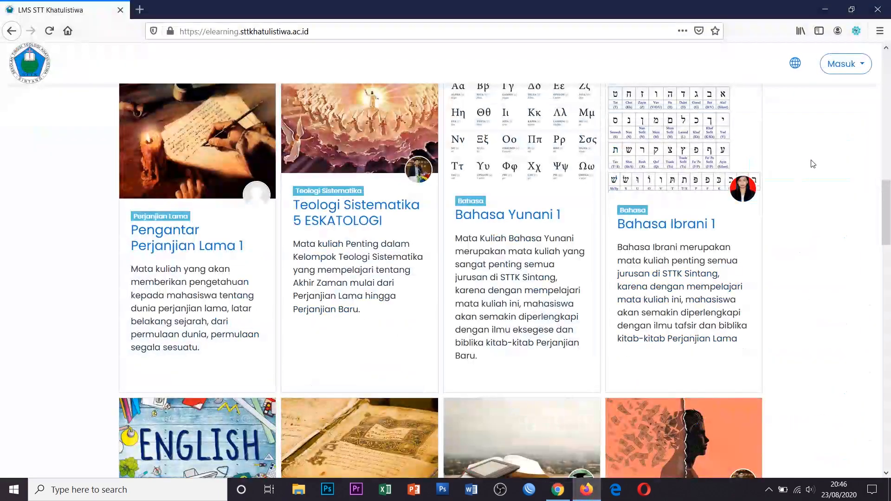
Log in as the lecturer with saved credentials and open 'Cara belajar Online Moodle' from My courses
scroll(813, 164, "up", 10)
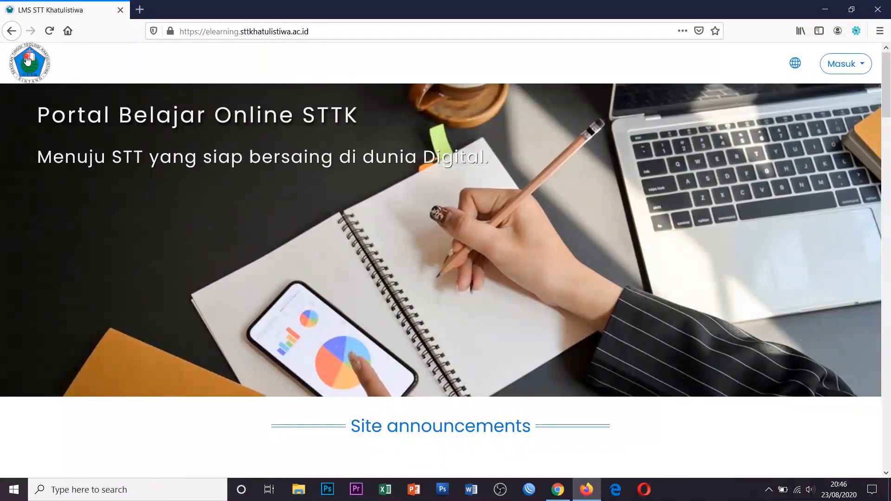
left_click(28, 60)
left_click(848, 68)
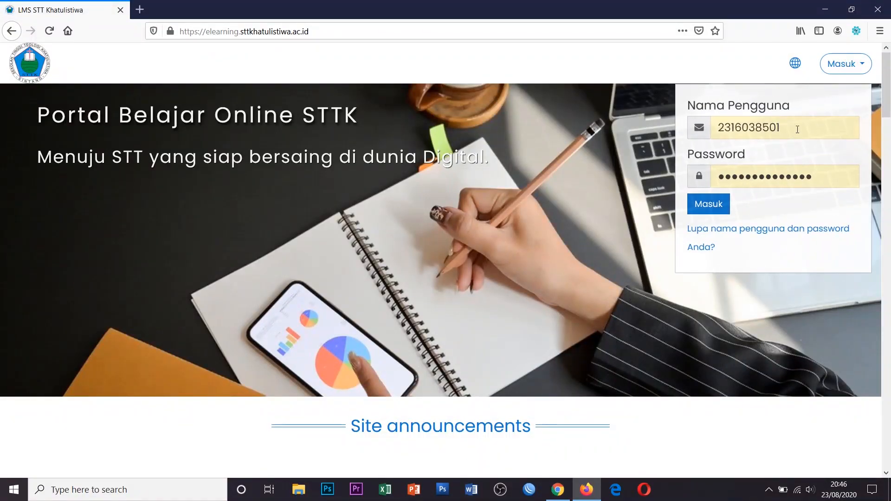
left_click(708, 207)
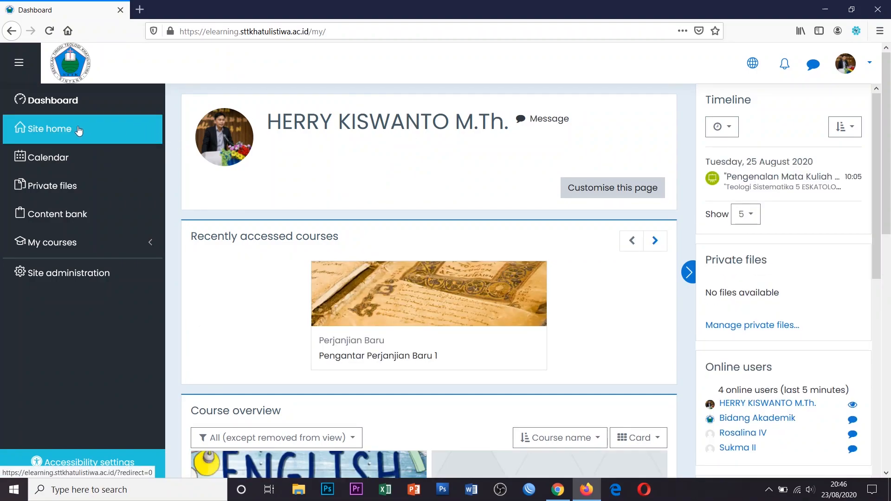
left_click(124, 250)
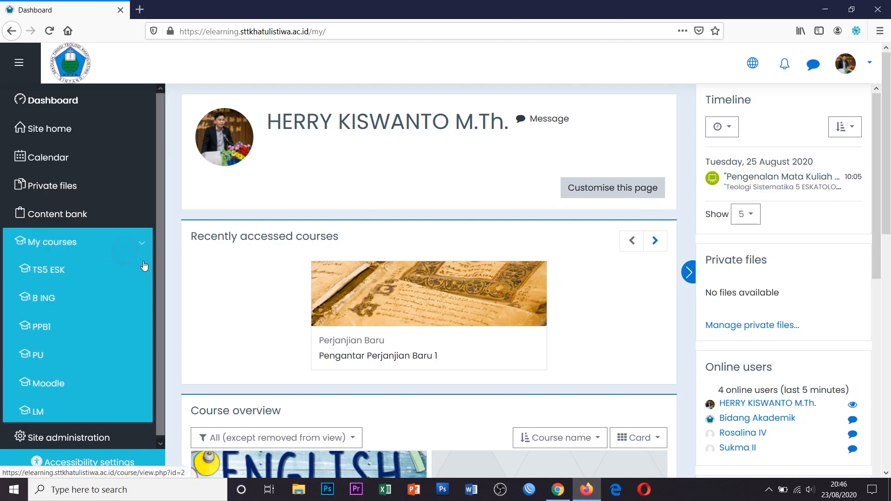
scroll(90, 279, "down", 1)
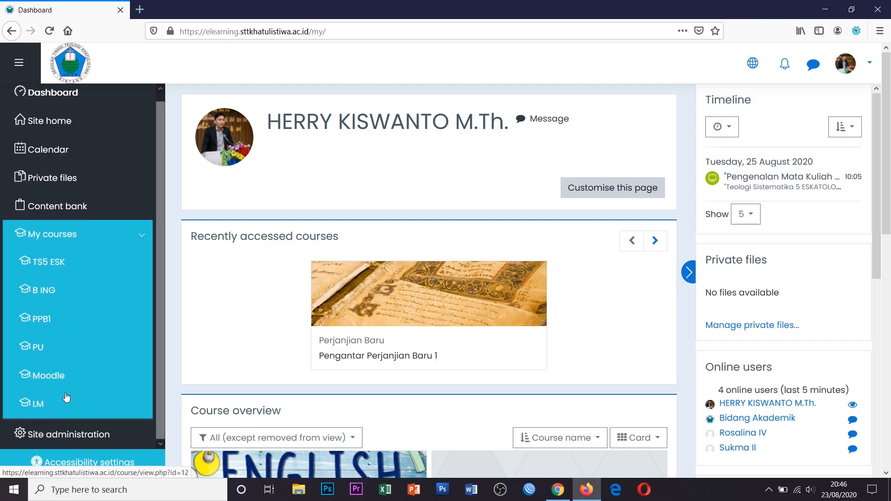
left_click(46, 377)
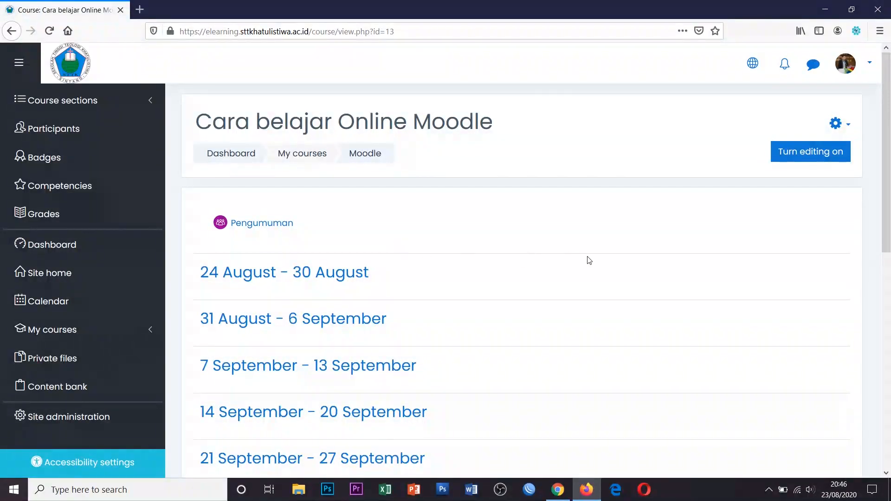
Turn editing on and pick BigBlueButtonBN as a new activity for the 24 August - 30 August week
scroll(588, 258, "down", 3)
scroll(588, 259, "up", 3)
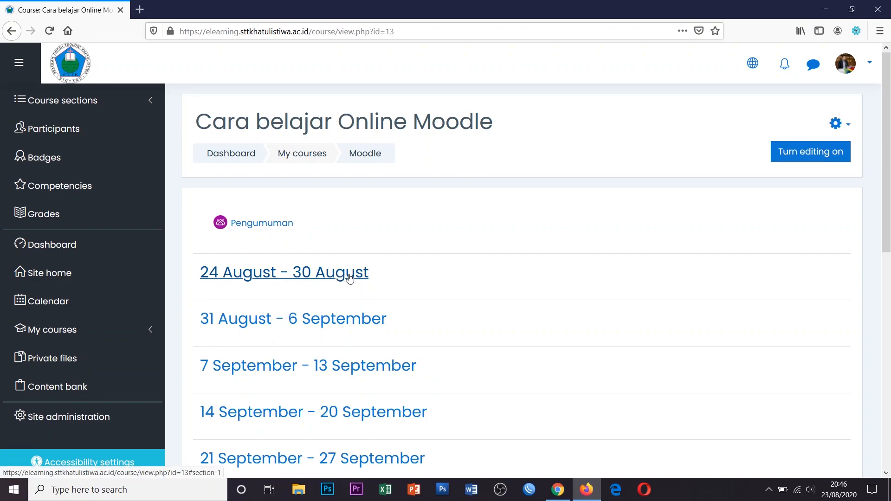
left_click(815, 159)
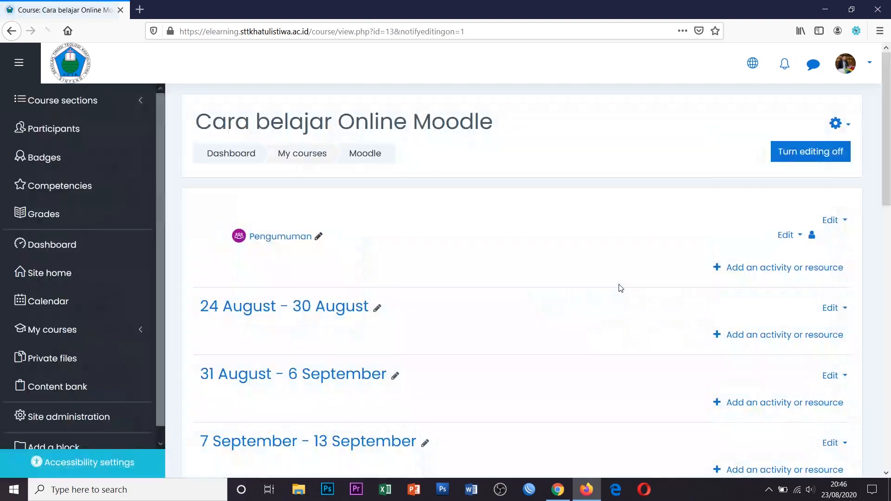
scroll(617, 285, "up", 1)
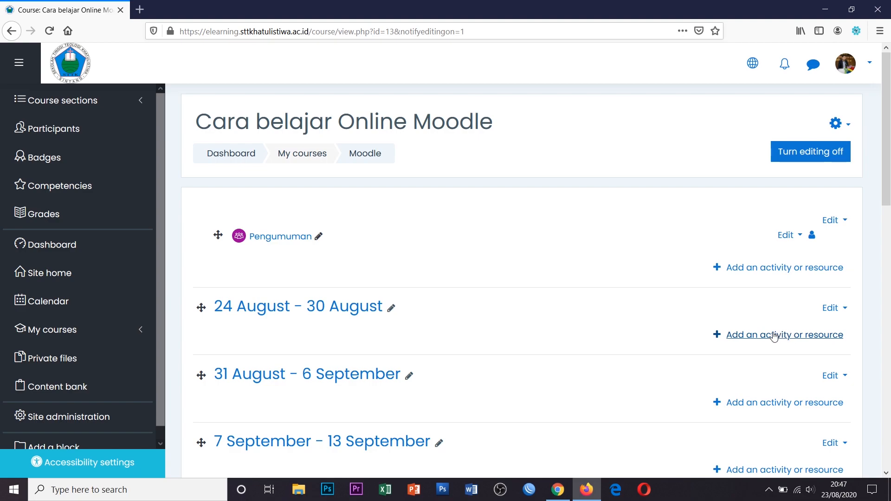
left_click(773, 336)
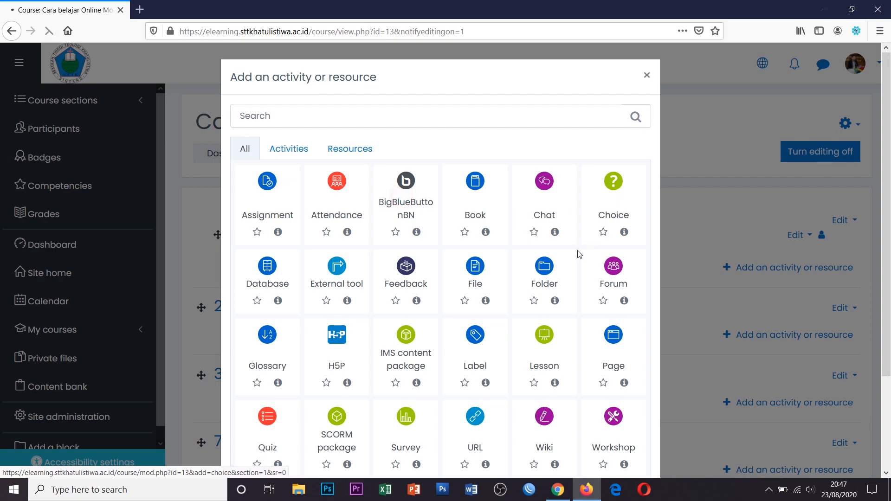
left_click(440, 199)
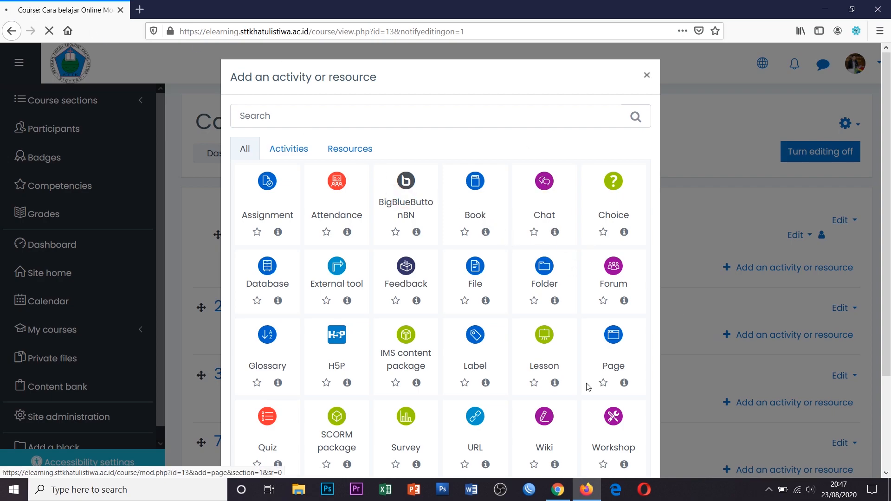
left_click(558, 489)
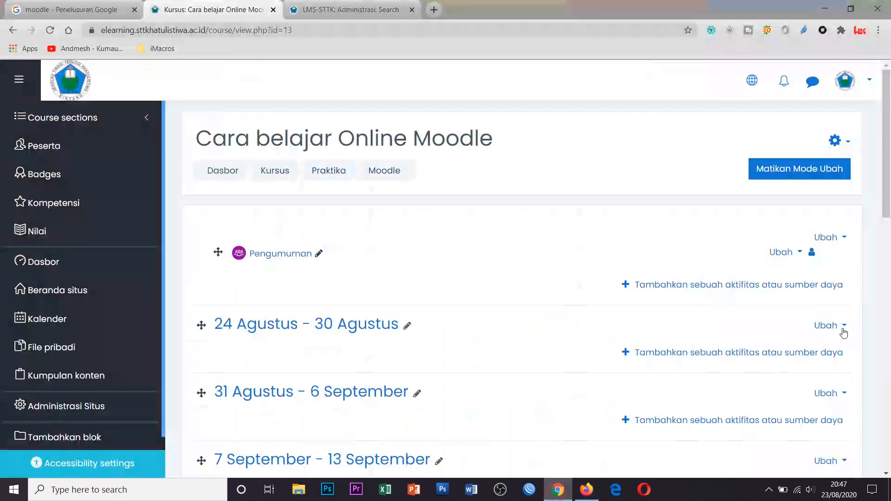
In Chrome, log out of the teacher account and log back in with the student account
left_click(856, 81)
left_click(795, 263)
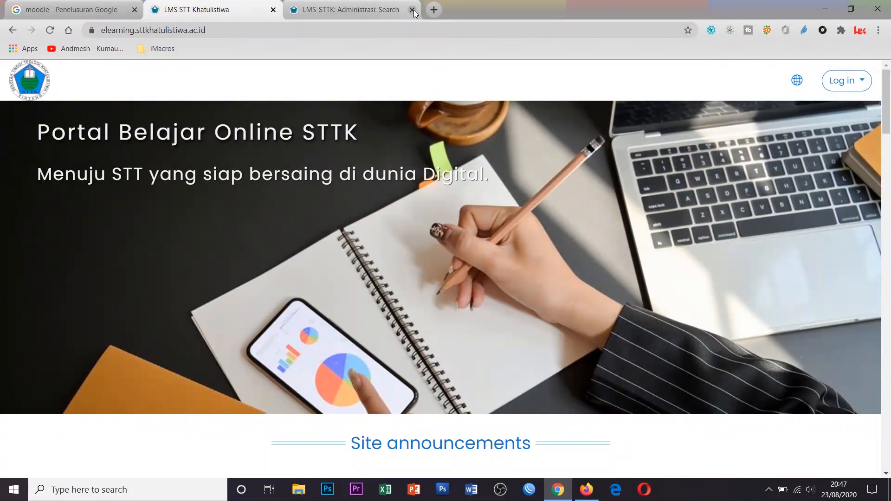
left_click(412, 9)
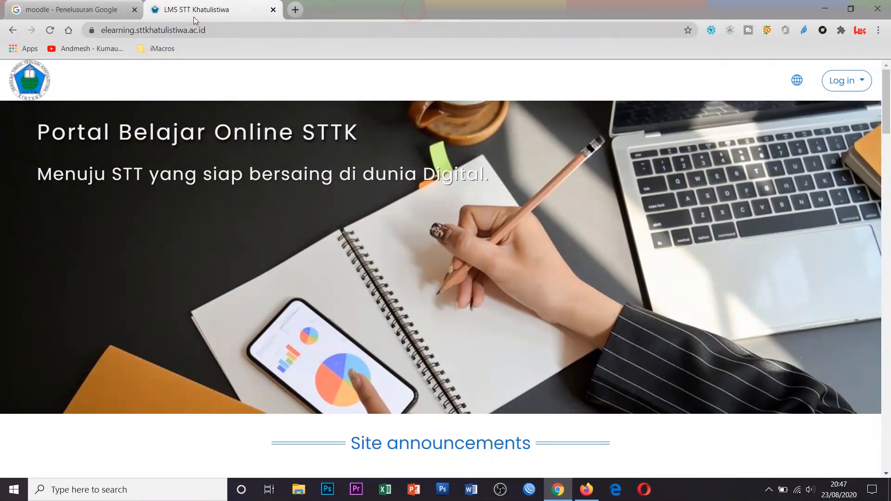
left_click(841, 80)
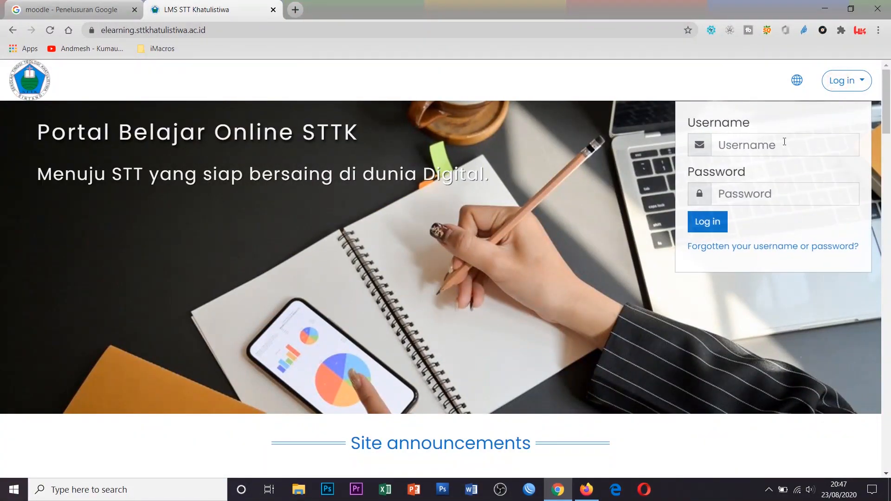
left_click(784, 141)
type("mahasiswa")
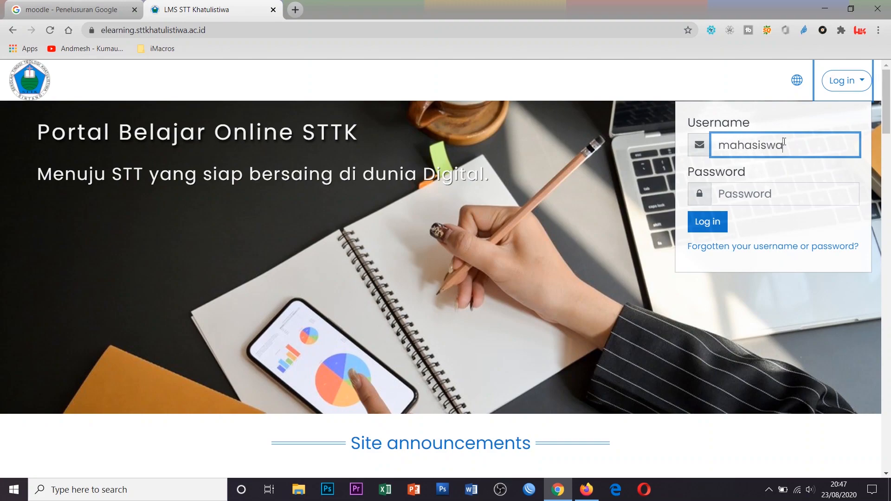
key("Tab")
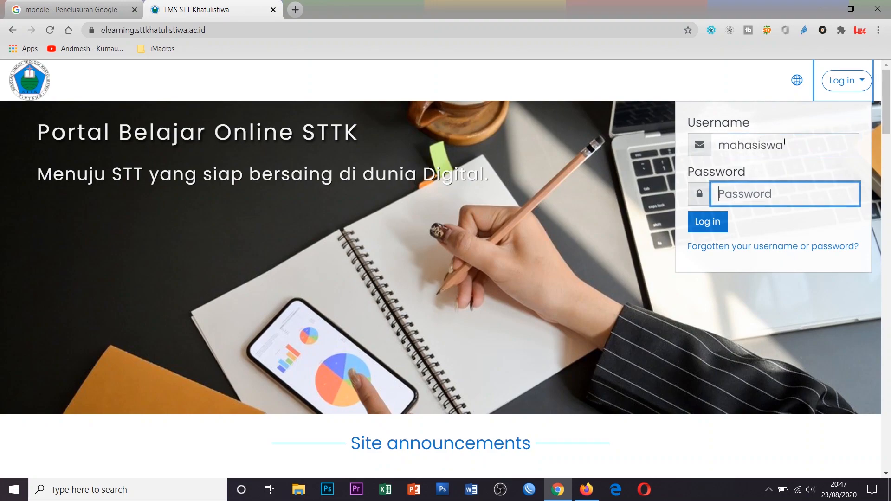
type("m")
left_click(717, 225)
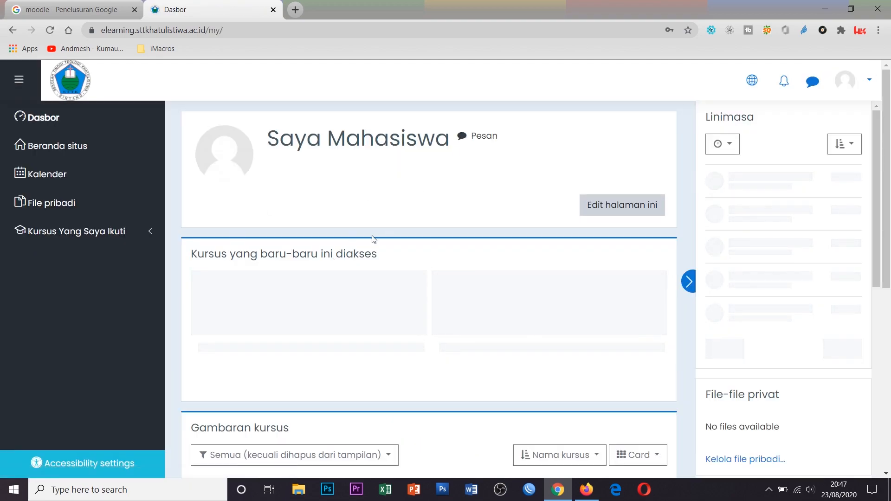
Open 'Cara belajar Online Moodle' as the student, then return to the BigBlueButtonBN form in Firefox
left_click(118, 232)
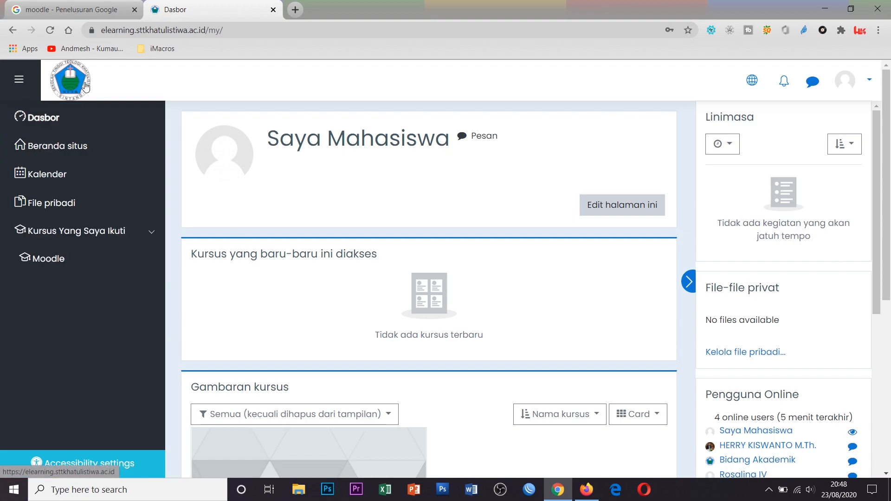
left_click(57, 275)
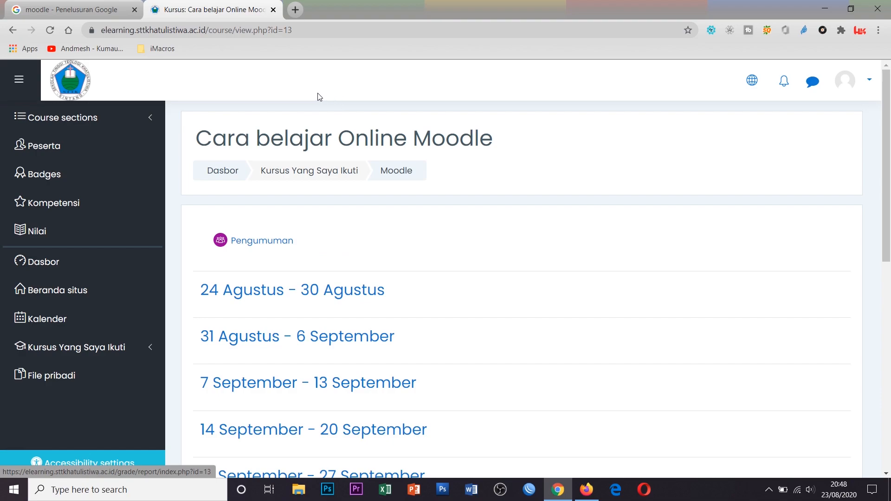
left_click(869, 79)
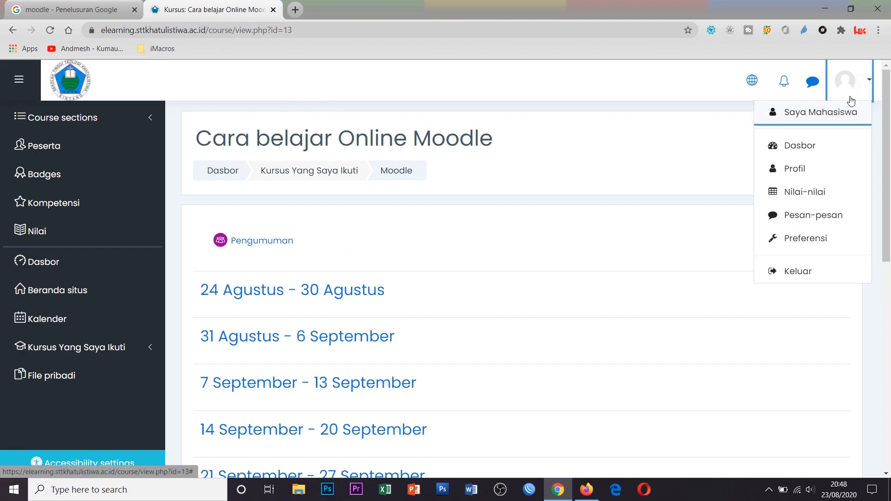
left_click(587, 490)
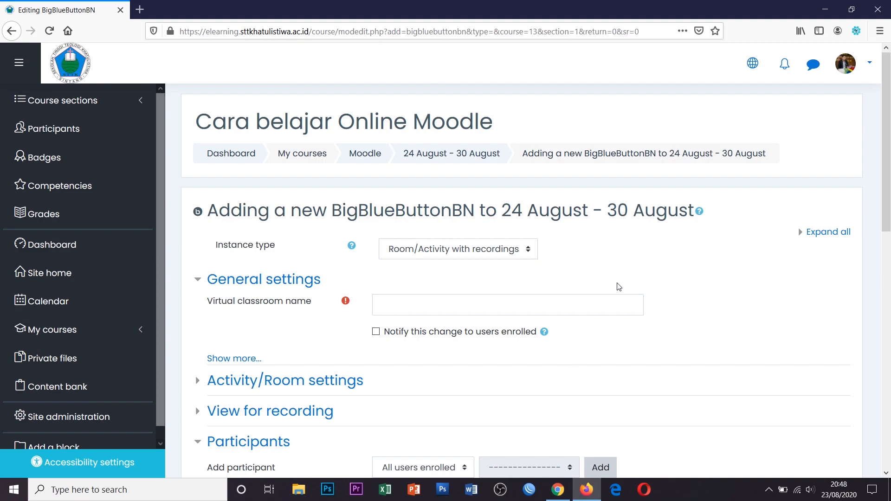
Enter 'BAB I Pendahuluan dan Pengenalan Mata Kuliah' as the virtual classroom name, fixing the typo
scroll(620, 287, "down", 2)
scroll(618, 286, "up", 2)
left_click(463, 302)
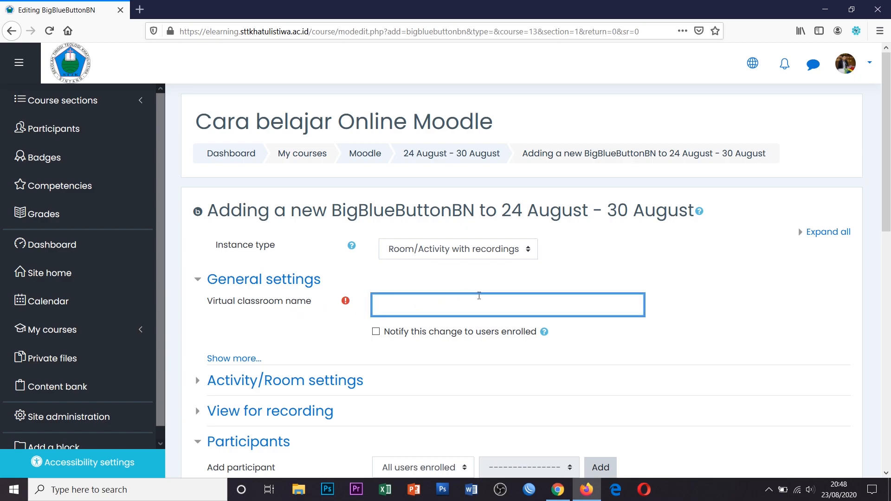
type("BAB I Pendahuluan dan Pengena")
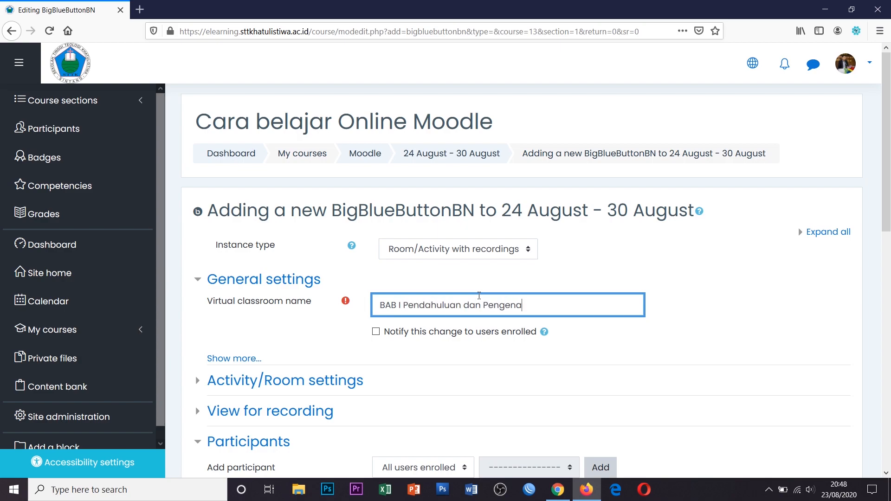
type("lan Mata Pela")
key("BackSpace")
type("u")
type("Kuliah")
scroll(510, 302, "down", 3)
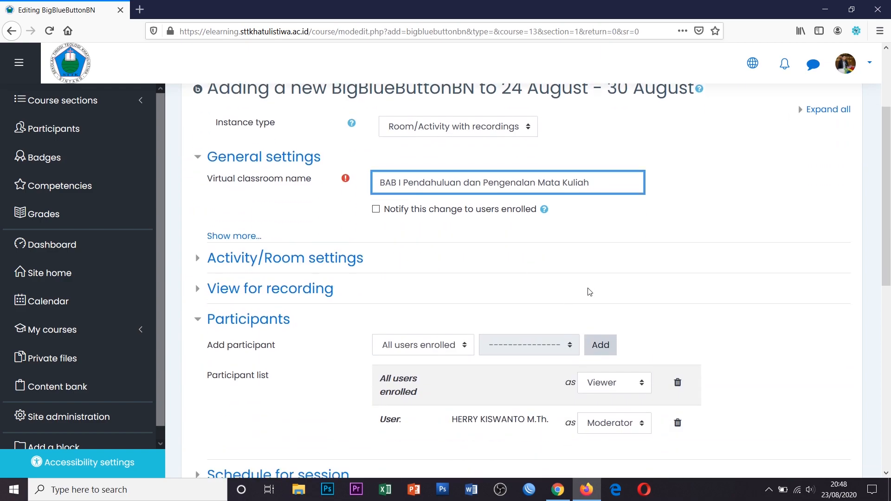
Enter the welcome message 'Semua mahasiswa semester 1 wajib mengikuti perkuliahan ini.' in the room settings
left_click(274, 257)
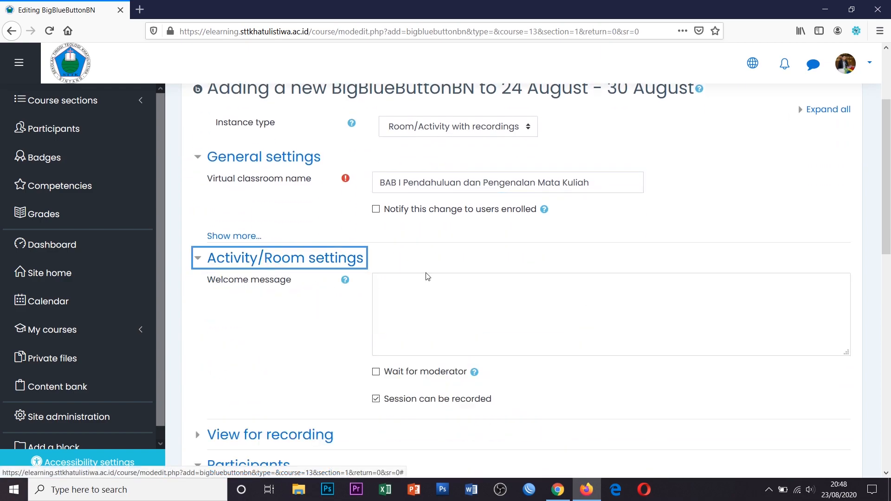
left_click(431, 281)
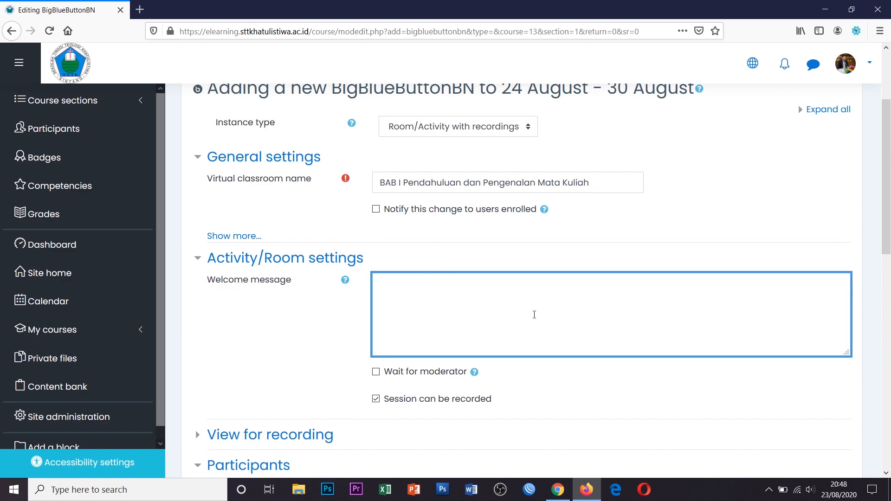
type("Semua mahasiswa tingk")
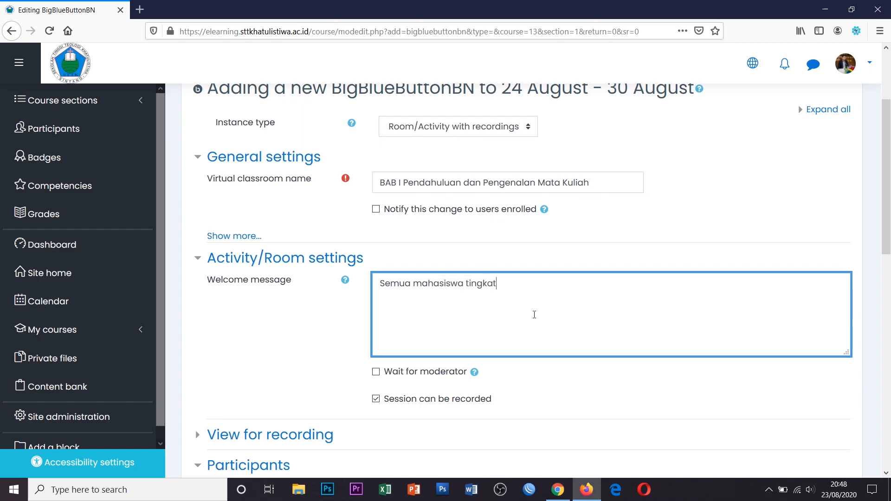
type("at")
key("ctrl+BackSpace")
type("semester 1 wajib mengikuti")
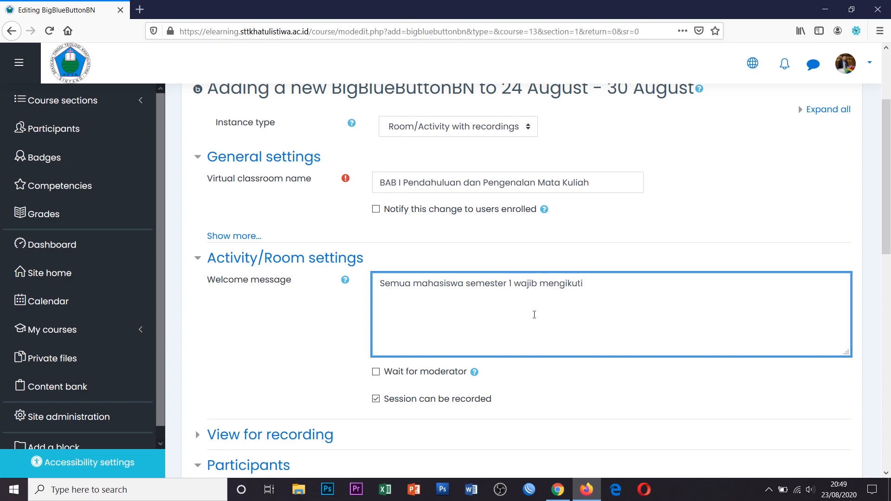
type(" perkuliahan ini.")
Leave 'Wait for moderator' unchecked so students can join without the moderator
scroll(560, 320, "down", 2)
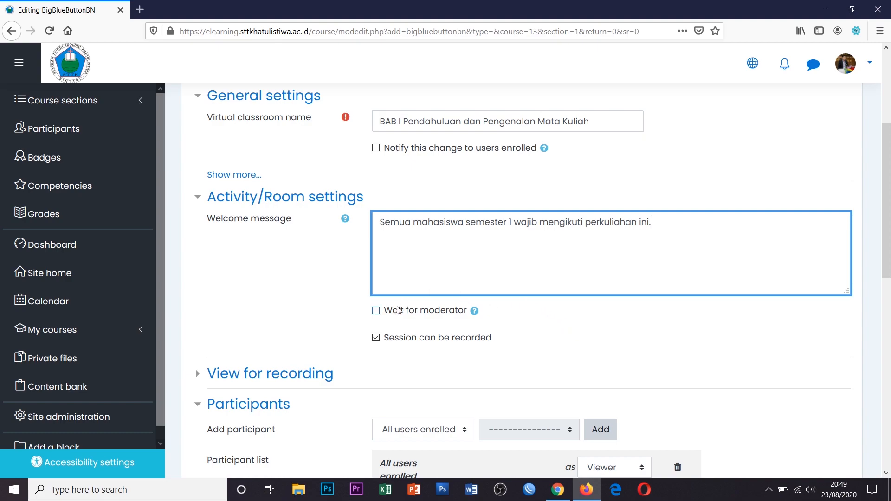
left_click(377, 311)
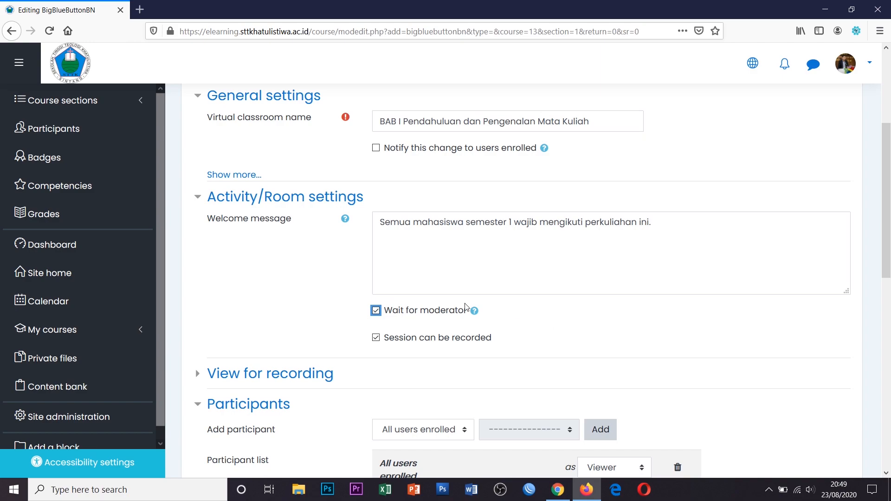
left_click(376, 310)
left_click(587, 314)
left_click(692, 224)
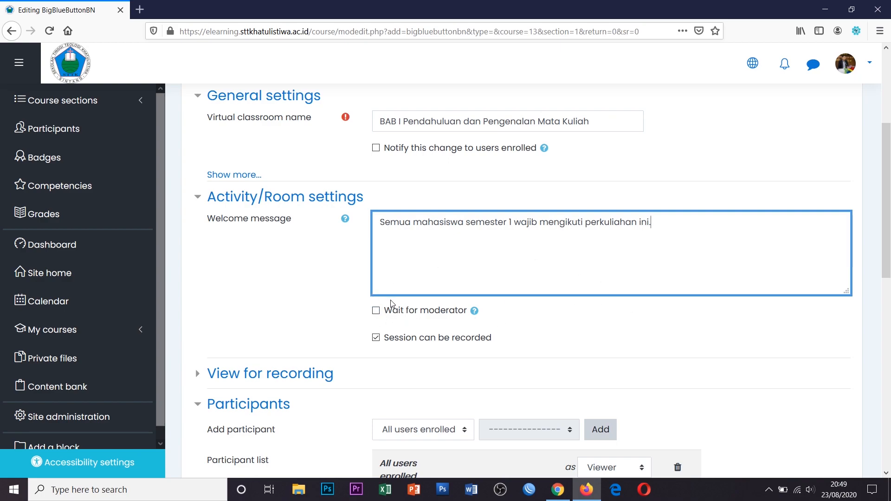
scroll(397, 305, "down", 1)
scroll(678, 298, "down", 2)
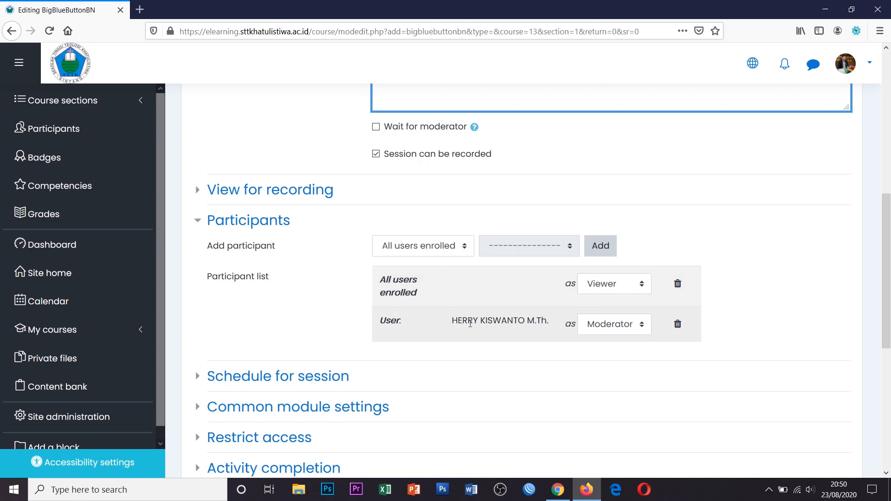
Keep the lecturer as Moderator and add the Student role by Role as a Viewer participant
left_click_drag(446, 324, 551, 323)
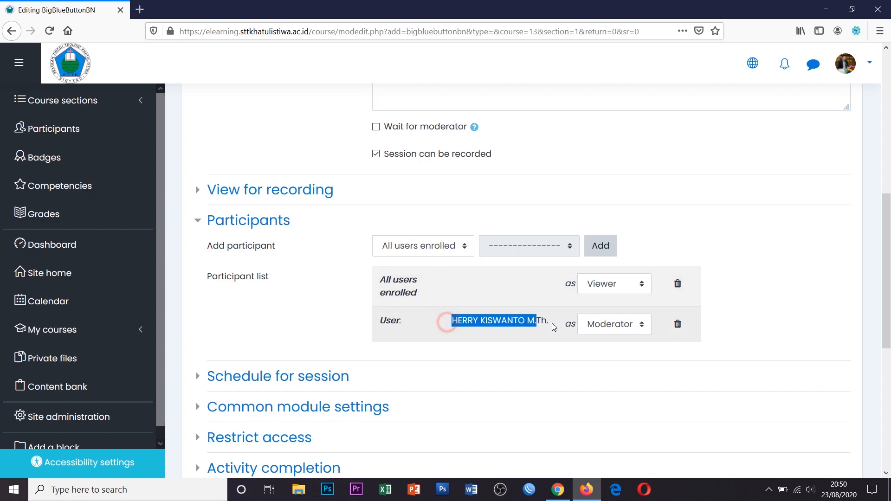
left_click(628, 329)
left_click(628, 328)
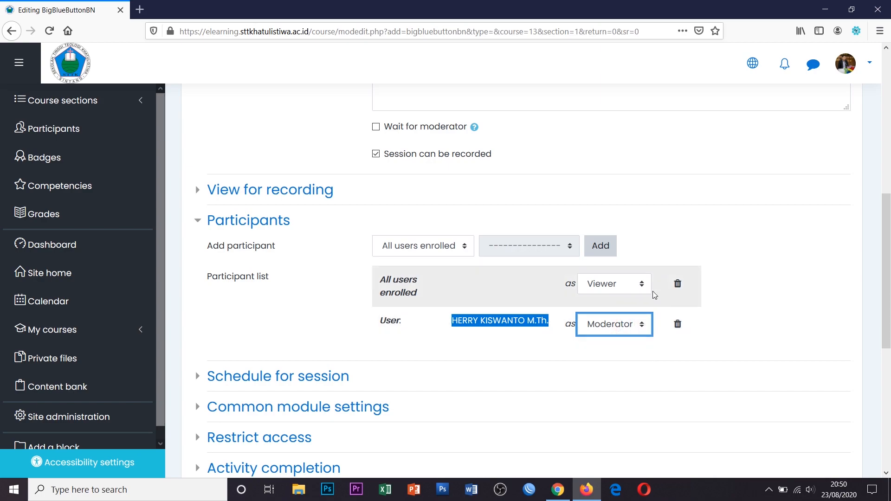
left_click(453, 249)
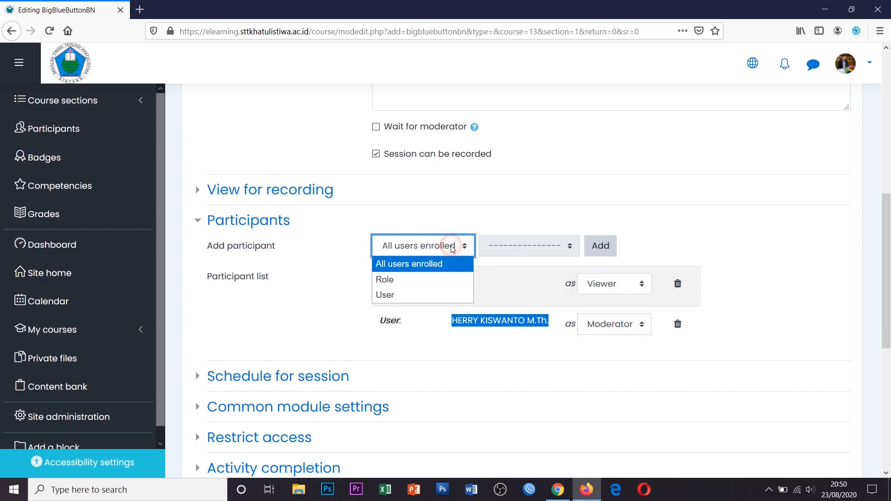
left_click(427, 281)
left_click(432, 245)
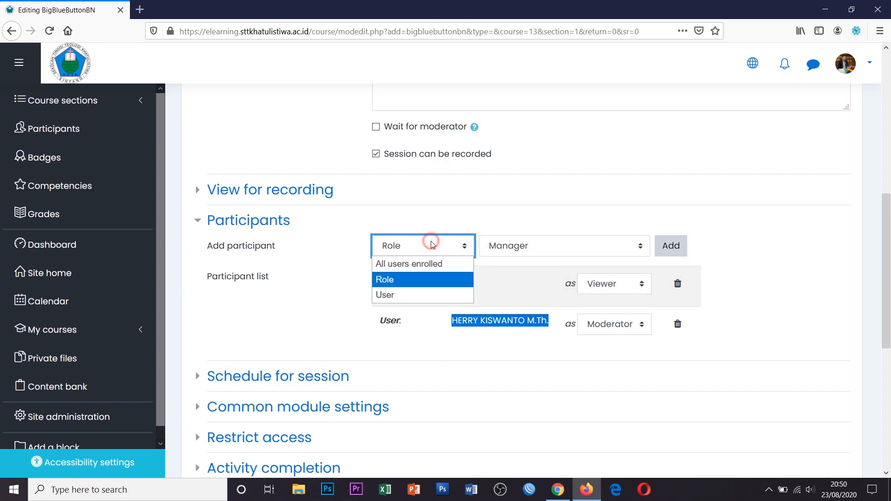
left_click(423, 281)
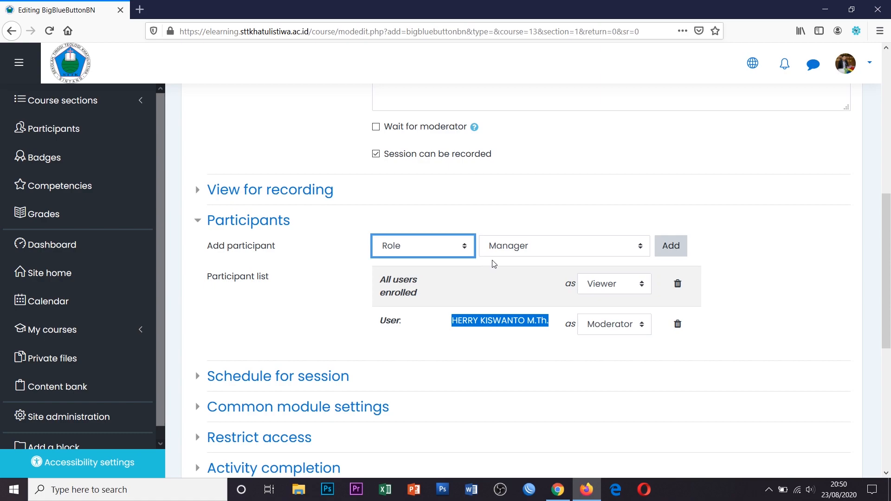
left_click(529, 251)
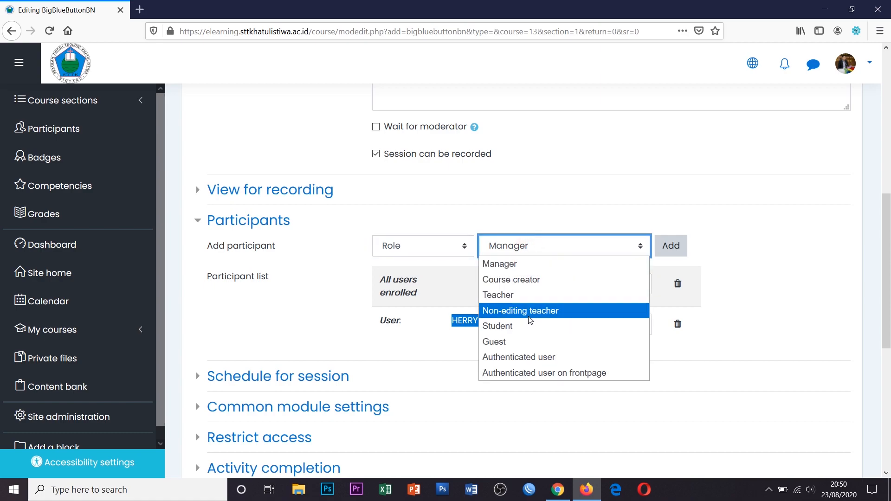
left_click(529, 328)
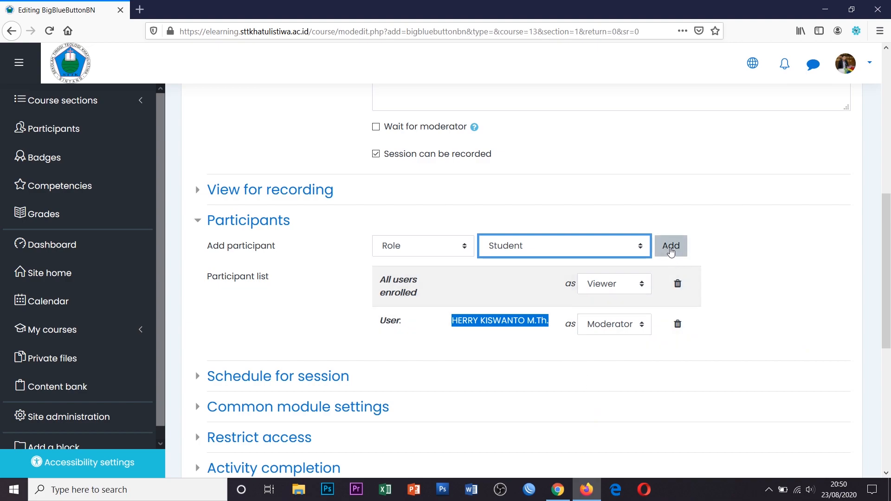
left_click(671, 250)
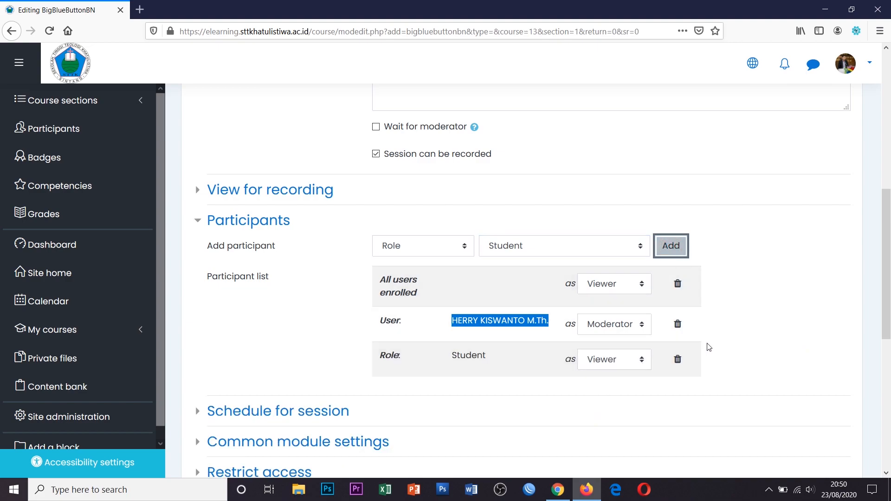
scroll(746, 338, "down", 3)
scroll(771, 323, "down", 2)
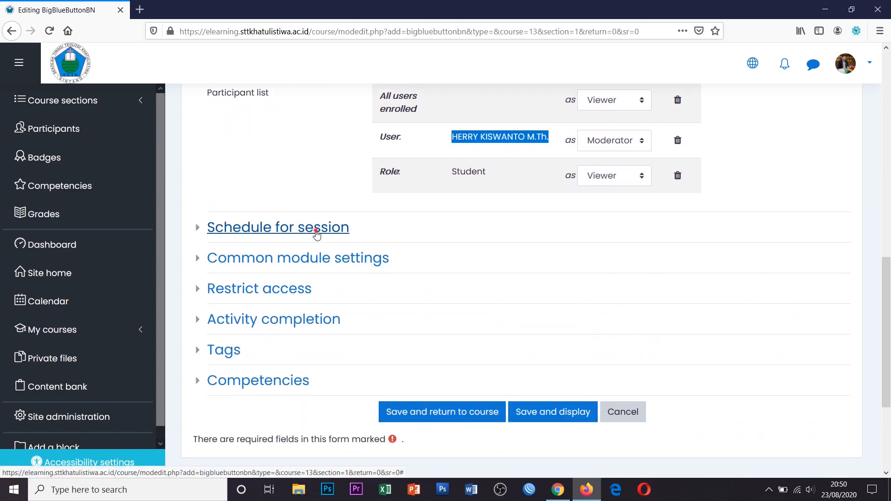
left_click(317, 233)
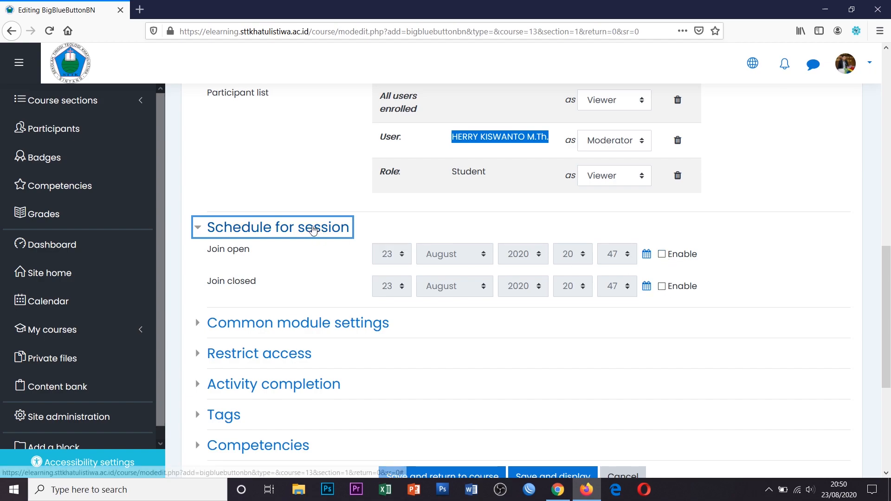
left_click(313, 229)
left_click(314, 229)
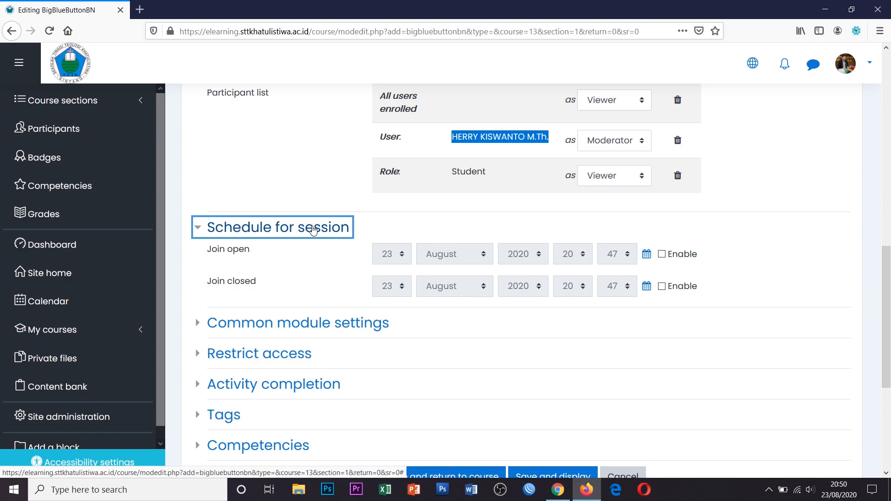
left_click(313, 229)
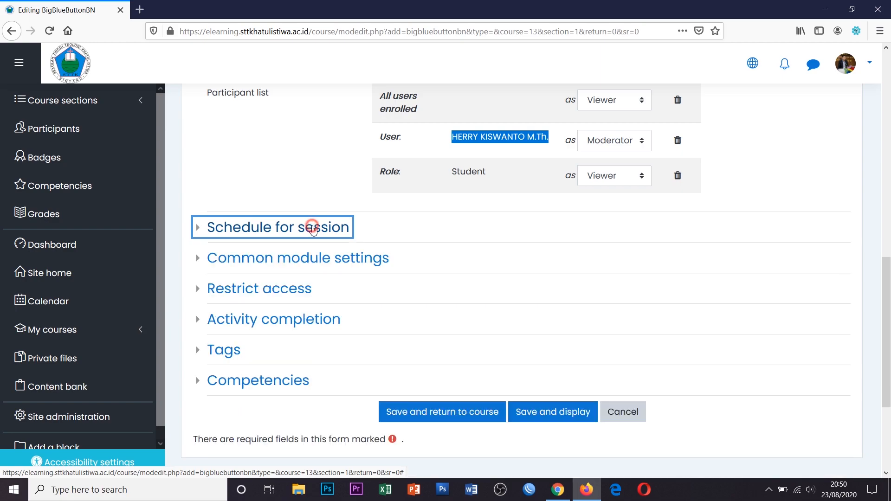
left_click(313, 229)
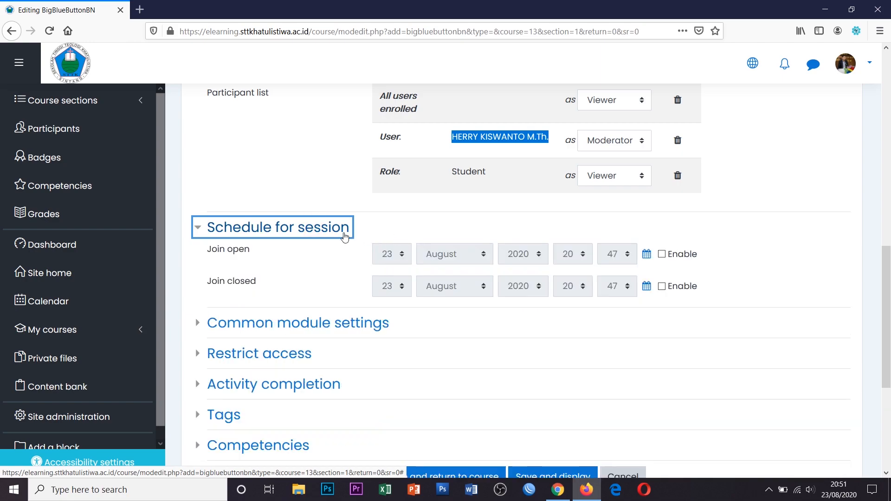
left_click(329, 231)
scroll(549, 340, "down", 2)
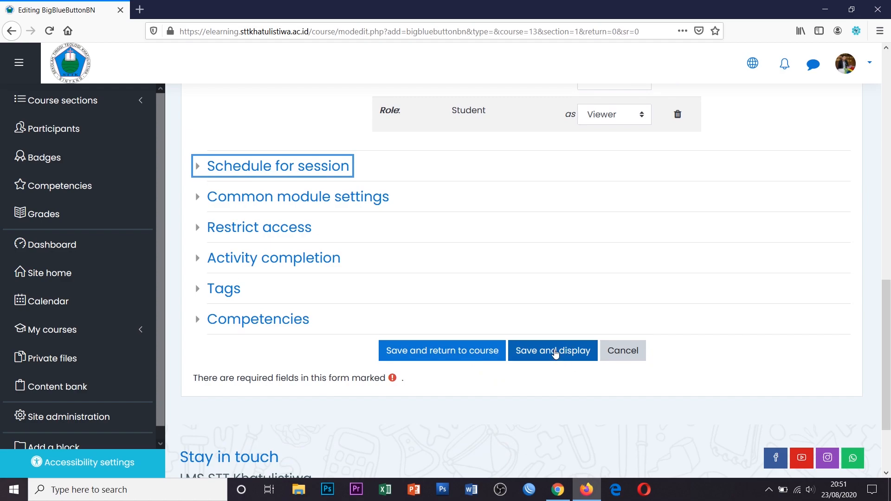
Save and display 'BAB I Pendahuluan dan Pengenalan Mata Kuliah', showing its conference room ready
left_click(555, 352)
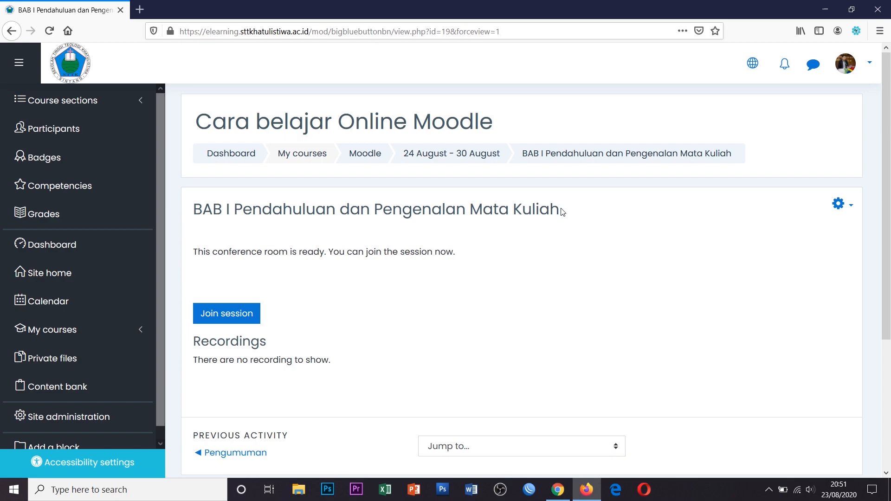
left_click_drag(195, 122, 500, 128)
left_click(504, 129)
triple_click(500, 125)
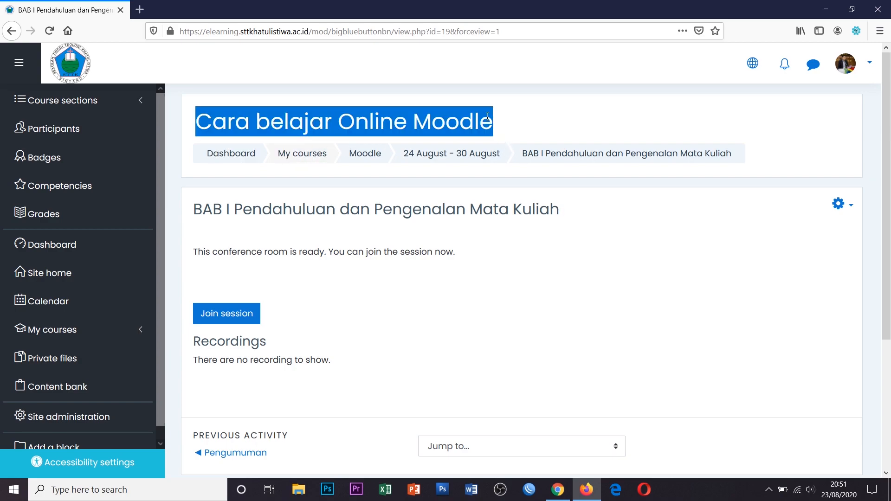
left_click(455, 279)
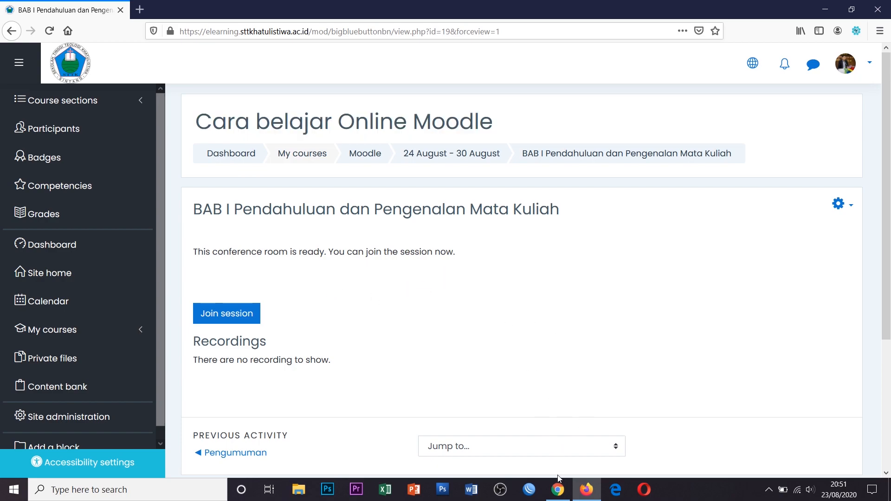
In the student's Chrome, open the Cara belajar Online Moodle course and join the BAB I session
left_click(557, 431)
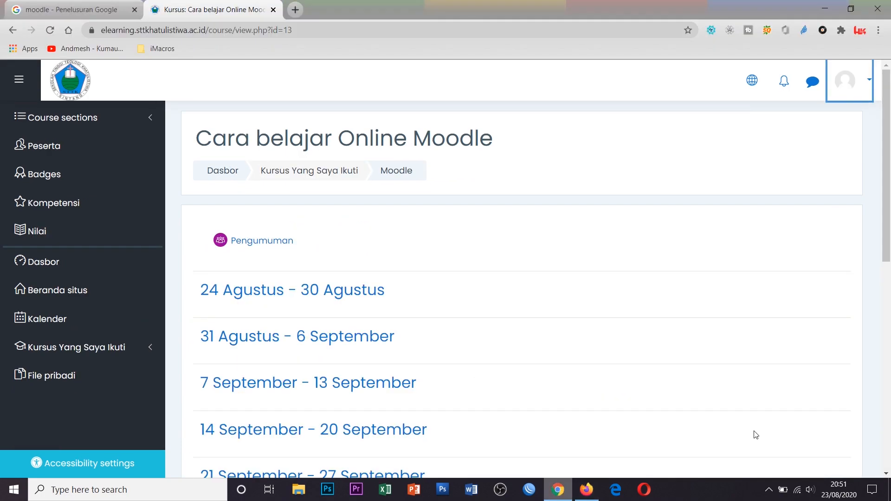
left_click(59, 80)
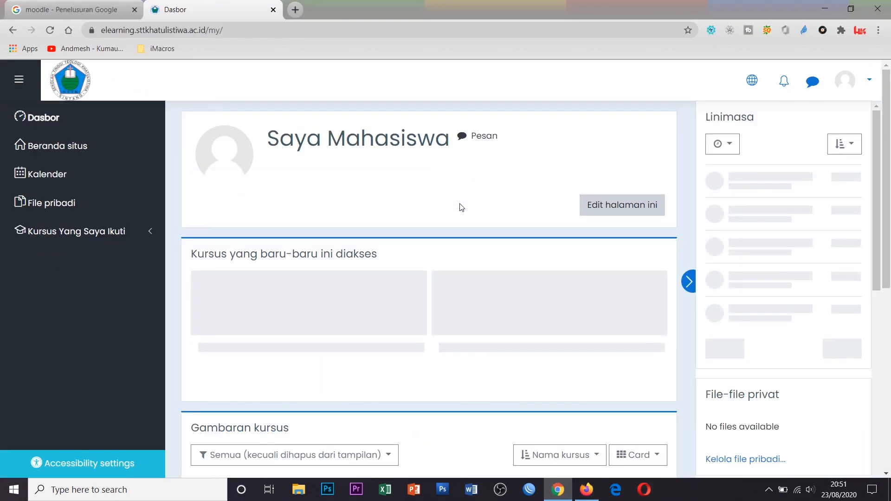
left_click(74, 232)
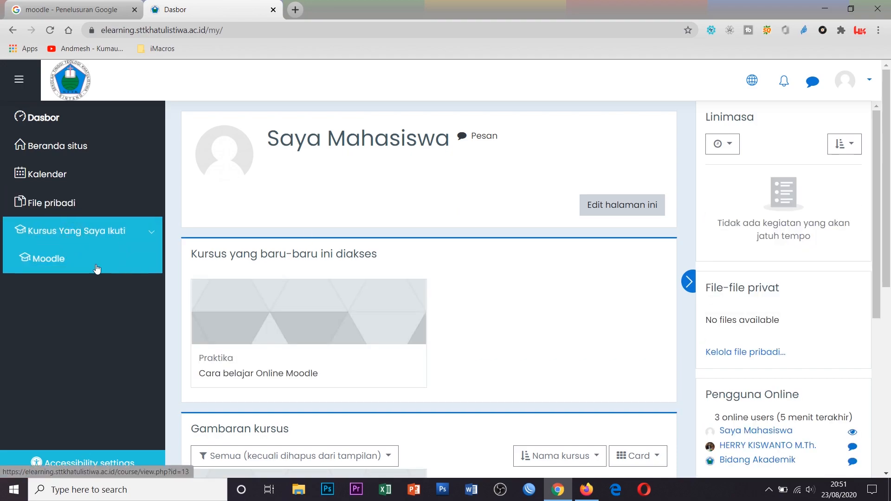
left_click(52, 262)
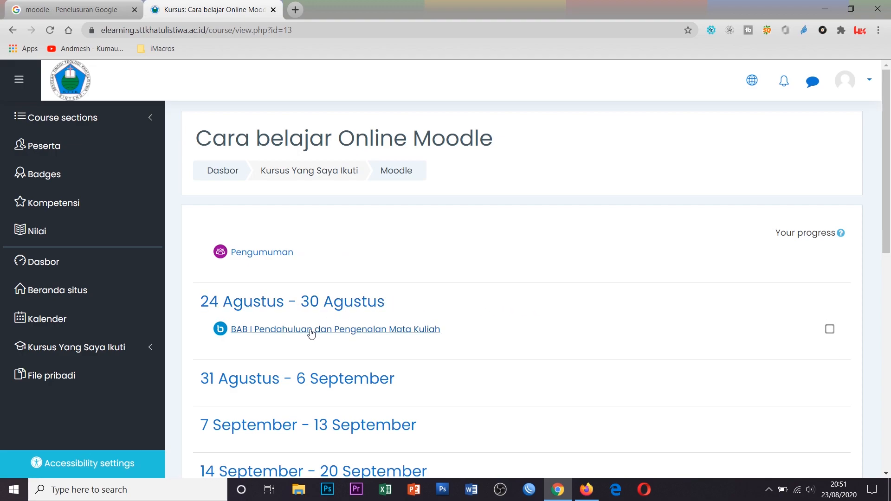
left_click(431, 331)
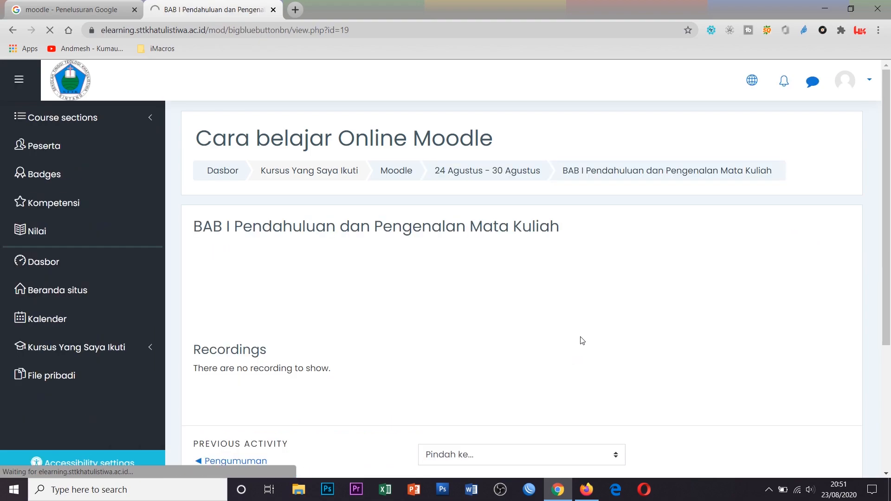
left_click(237, 333)
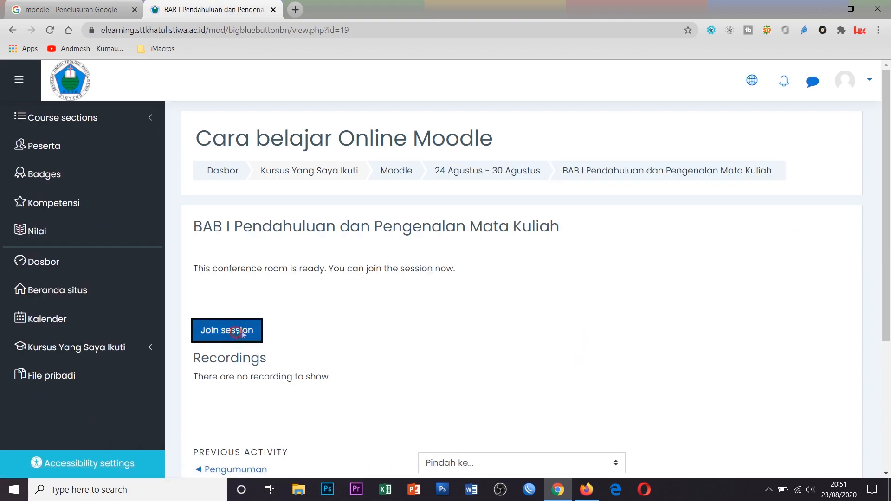
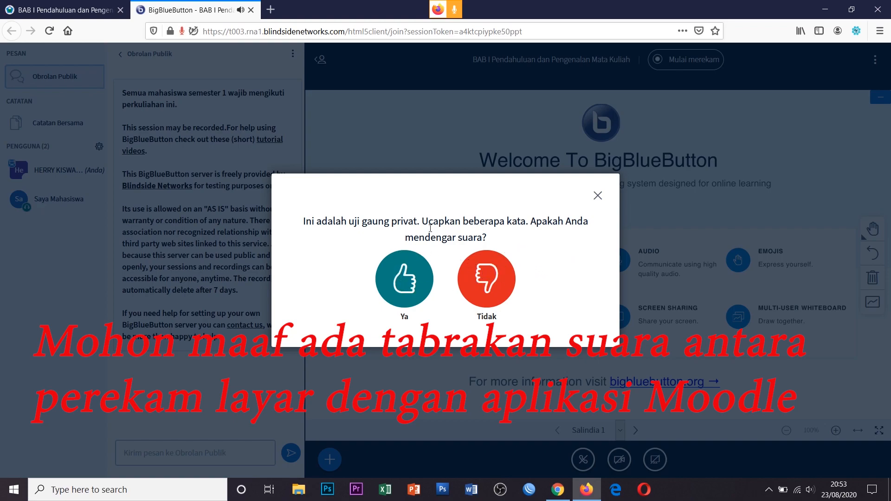
Confirm the echo test with 'Ya' to join audio, then glance at the student's Chrome window
left_click(408, 282)
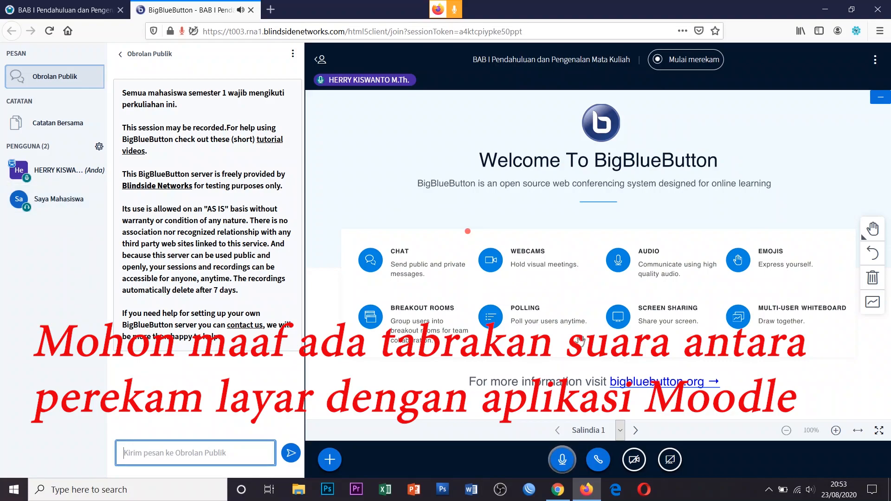
left_click(559, 497)
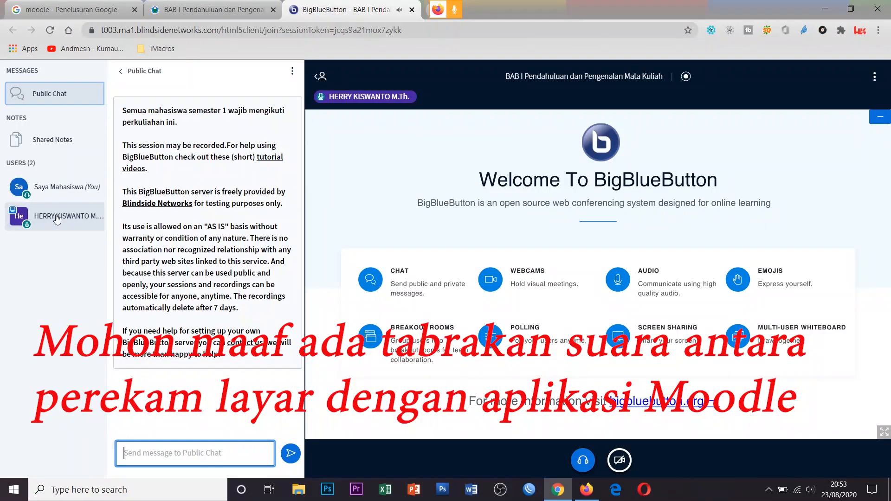
left_click(586, 490)
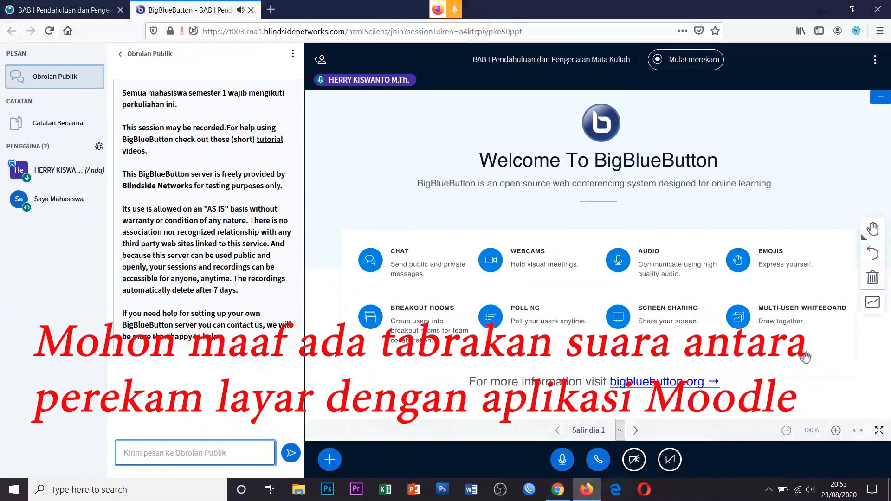
Open the presentation upload page from the meeting actions (+) menu
left_click(331, 461)
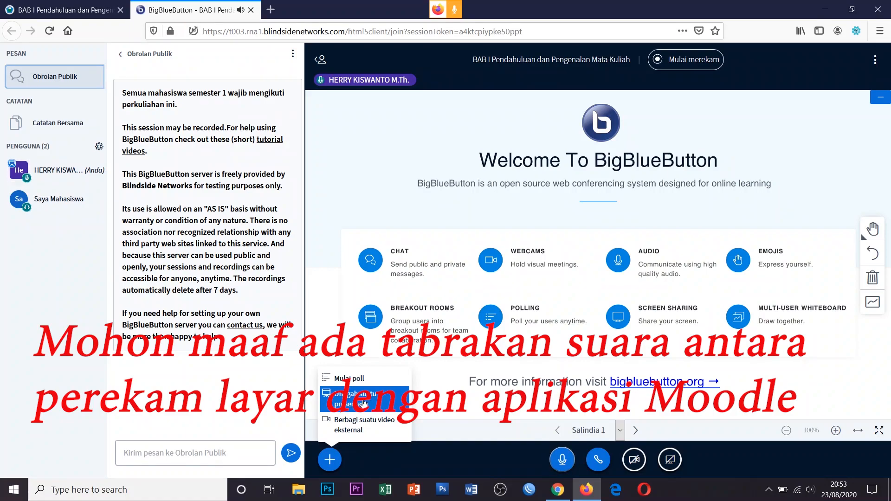
left_click(364, 402)
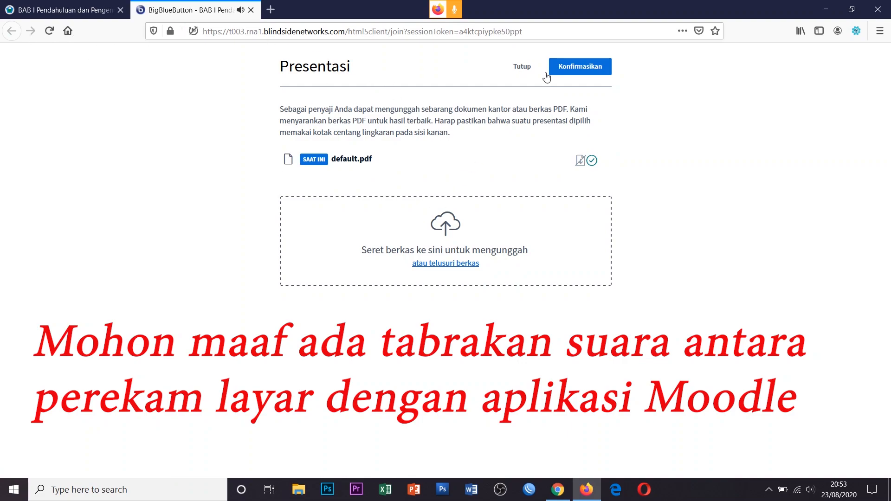
left_click(526, 68)
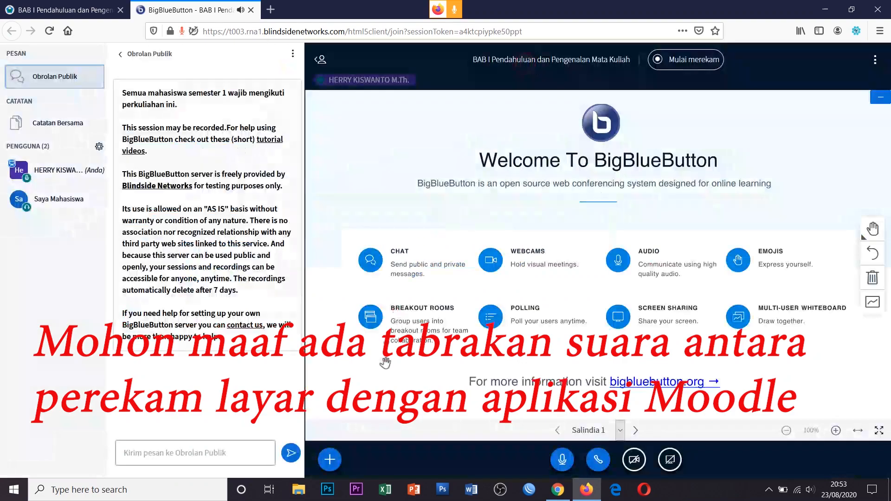
left_click(329, 460)
left_click(330, 461)
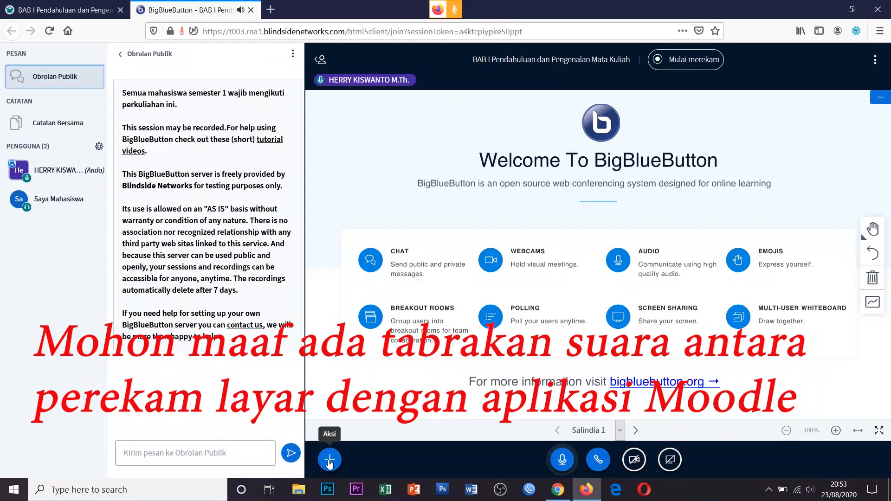
left_click(329, 461)
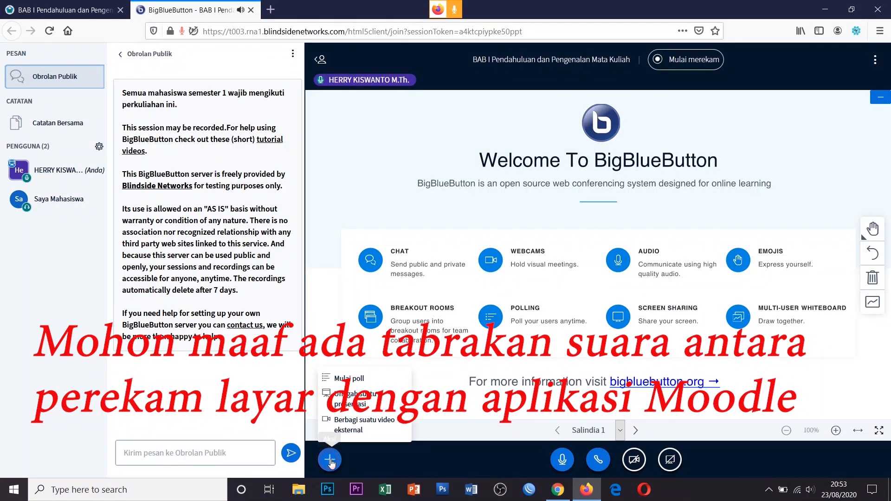
left_click(363, 405)
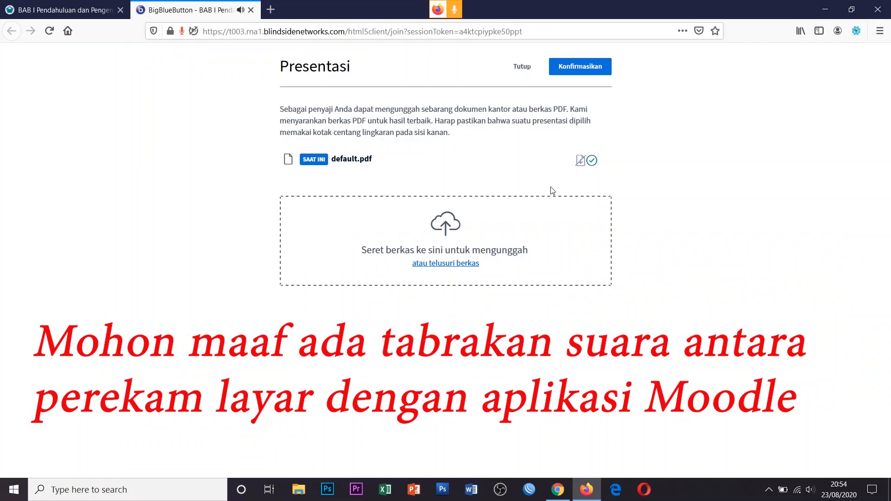
Upload '10 pertanyaan yang paling sering ditanyakan.pptx' from Documents > Bahan Video as the presentation
left_click(449, 232)
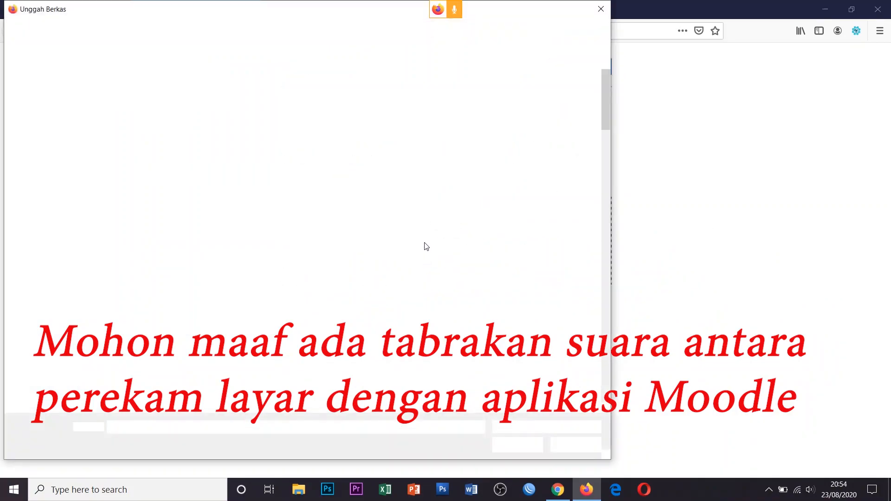
left_click(48, 90)
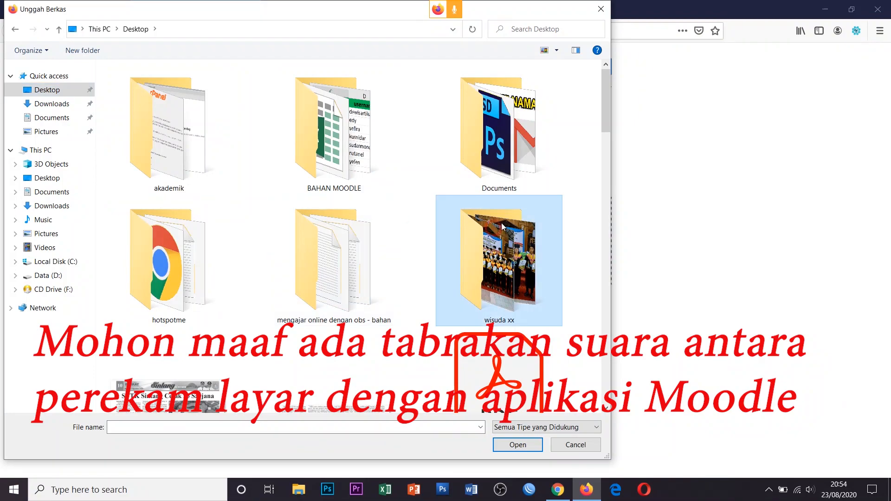
double_click(496, 132)
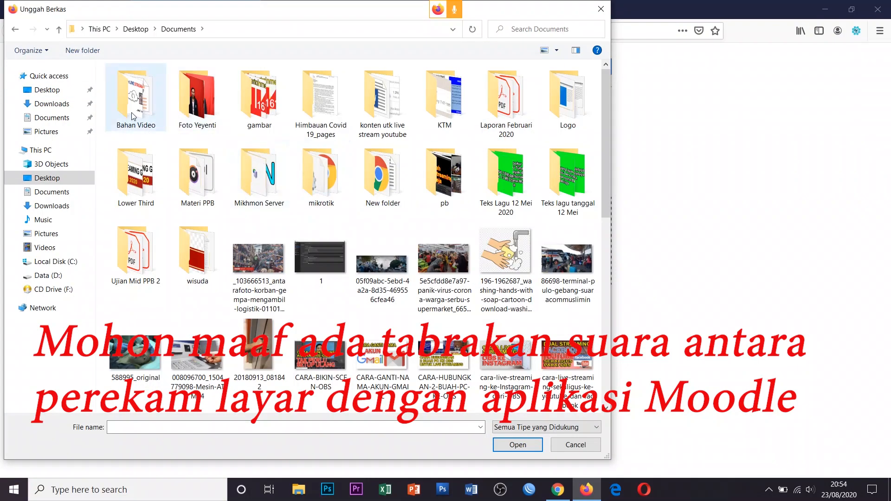
double_click(131, 113)
left_click(208, 108)
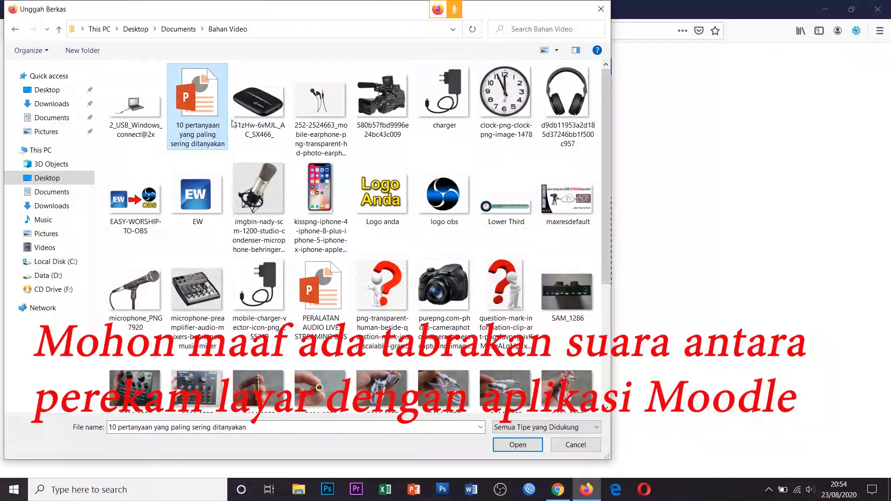
left_click(527, 446)
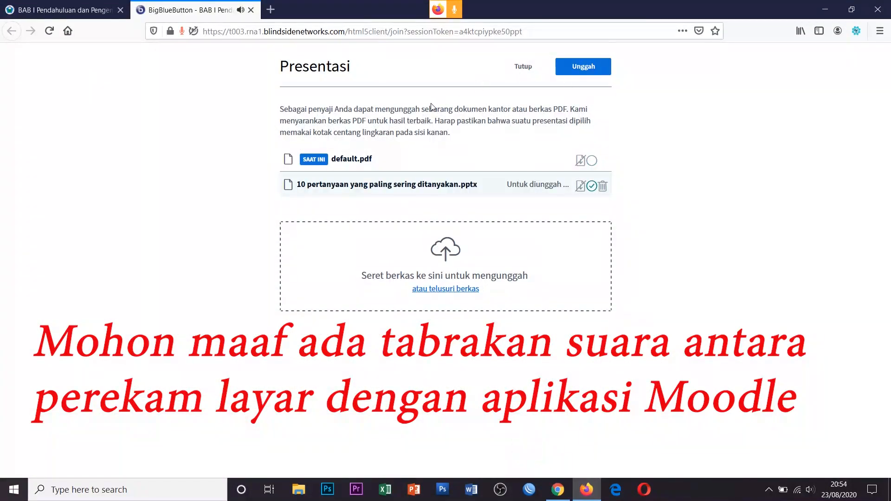
left_click(583, 66)
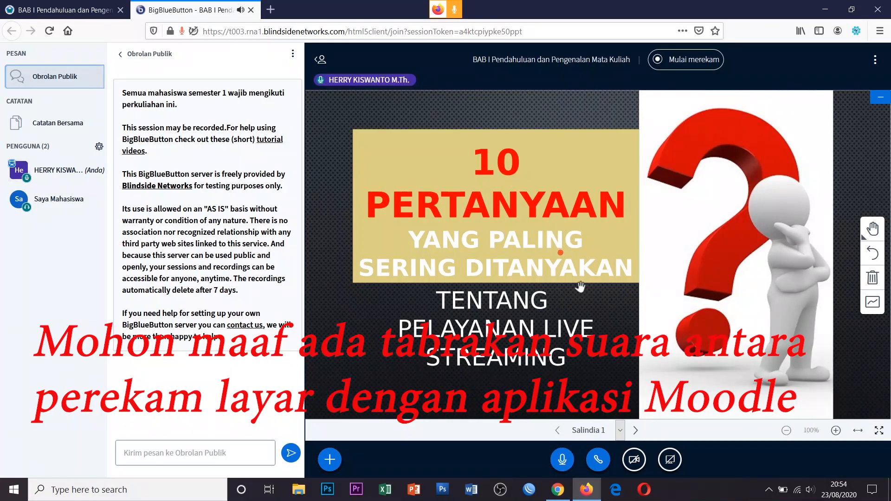
Check the uploaded 10 PERTANYAAN slides from the student's view in Chrome and Opera
left_click(558, 489)
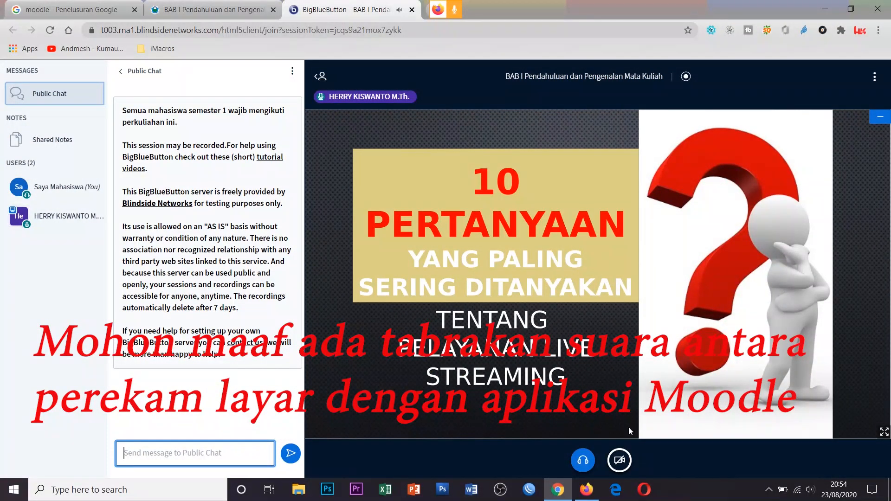
left_click(586, 489)
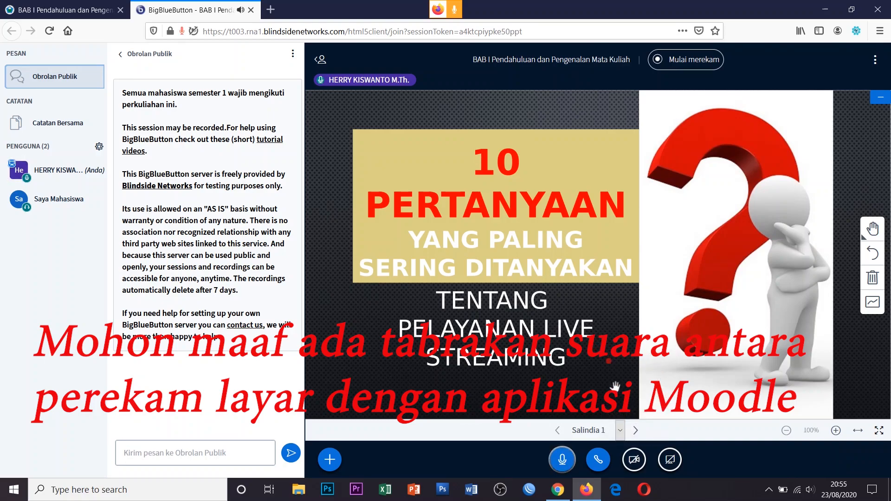
left_click(643, 489)
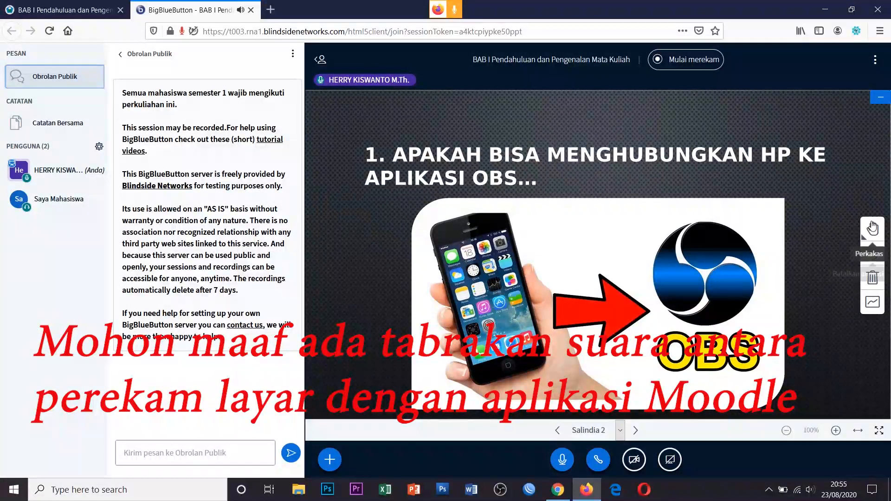
Draw a blue pencil loop around the OBS logo on slide 2 and check the student's view
left_click(872, 228)
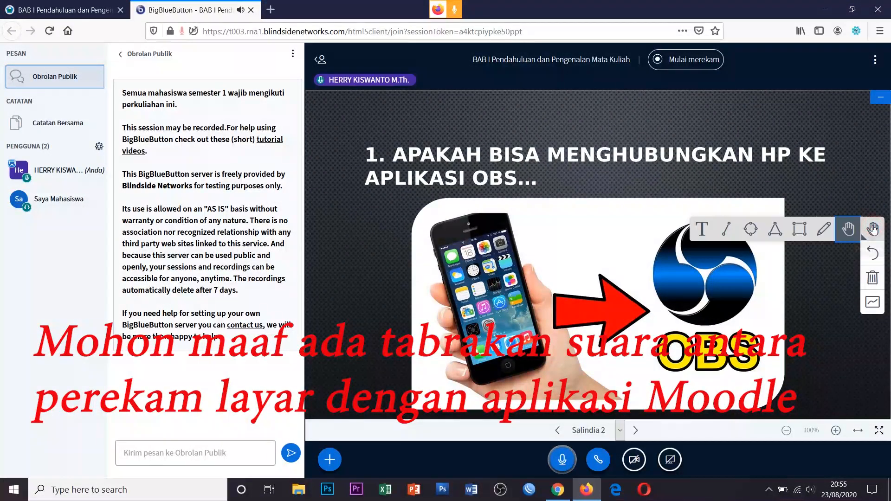
left_click(824, 229)
left_click(877, 257)
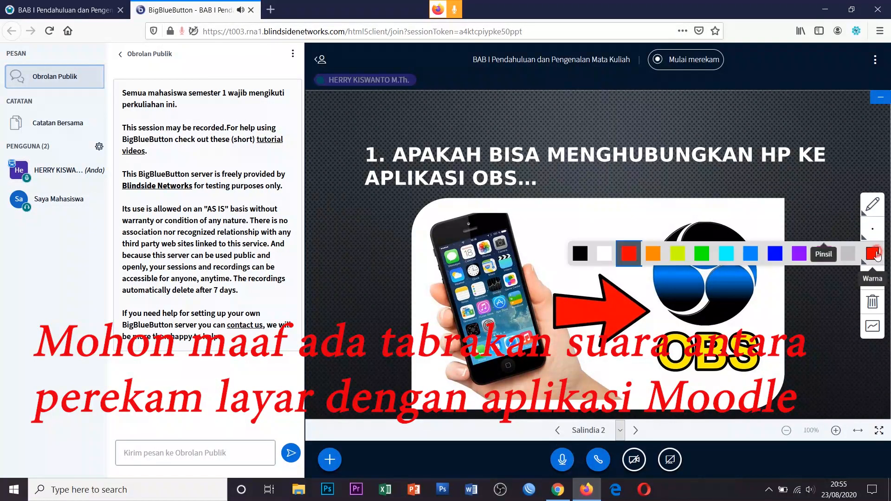
left_click(776, 249)
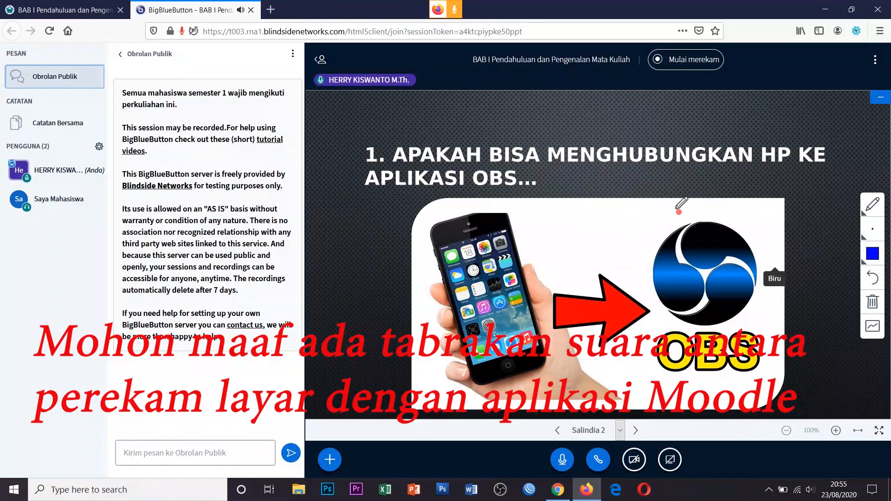
mouse_move(719, 206)
left_mouse_down()
mouse_move(643, 273)
mouse_move(755, 314)
mouse_move(711, 204)
left_mouse_up()
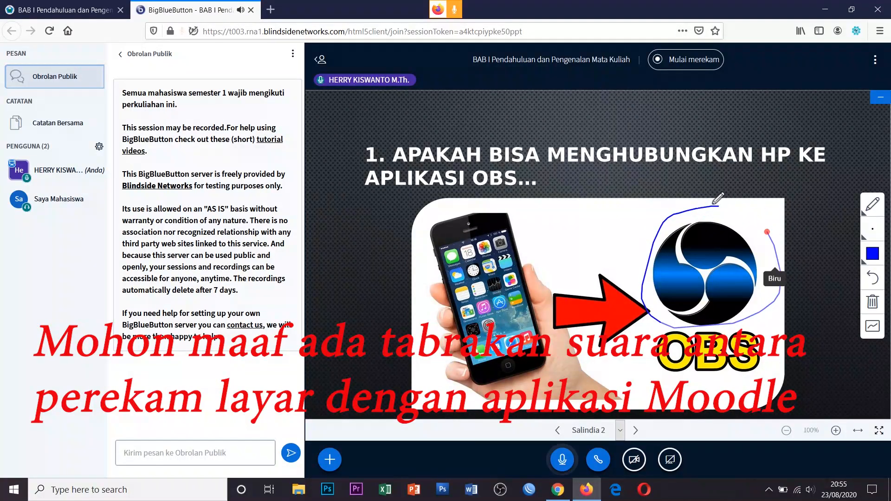
left_click(560, 490)
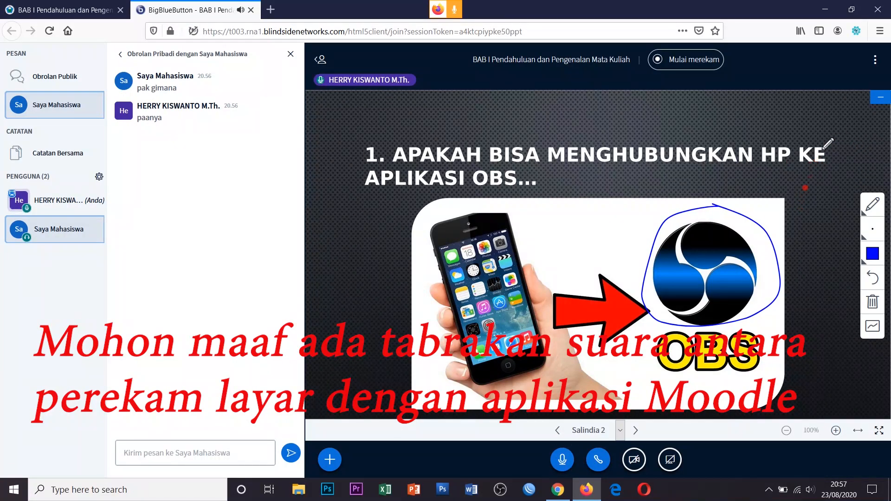
left_click(875, 59)
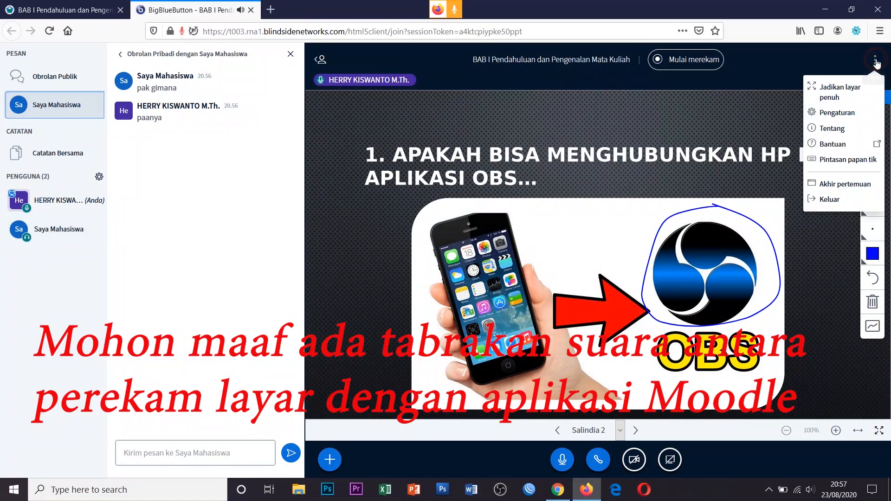
End the BigBlueButton meeting for everyone and check the student's window
left_click(851, 188)
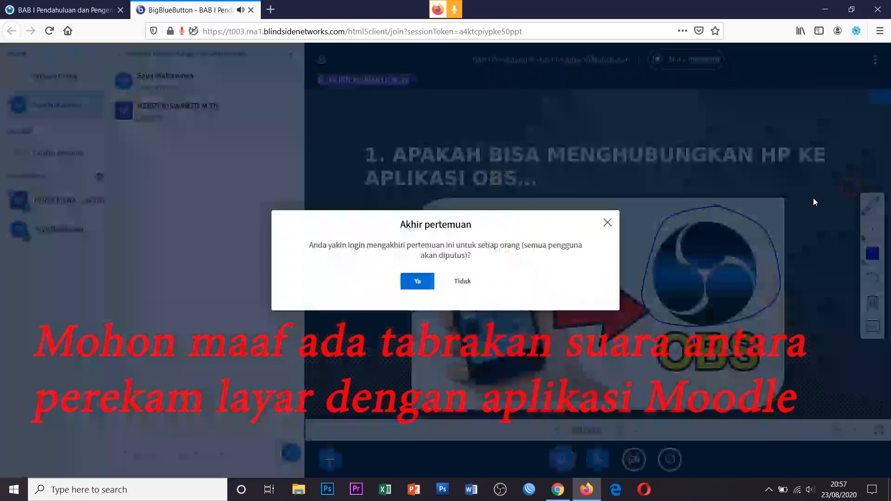
left_click(418, 281)
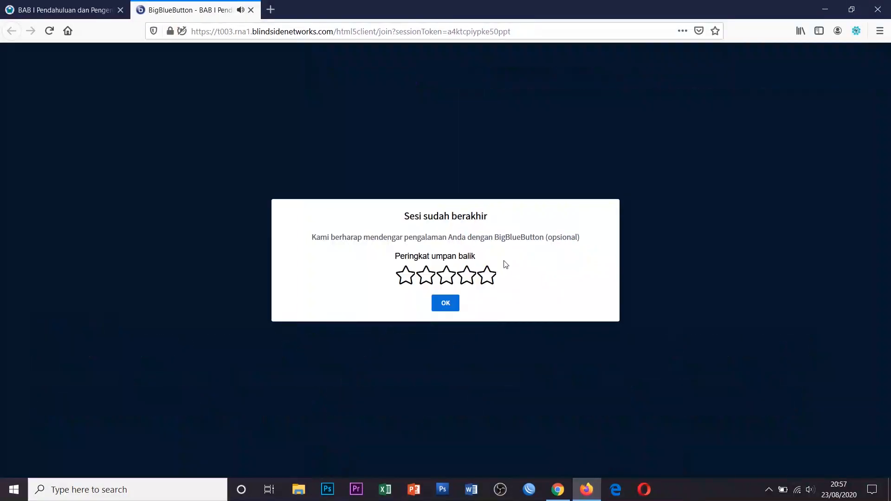
left_click(560, 490)
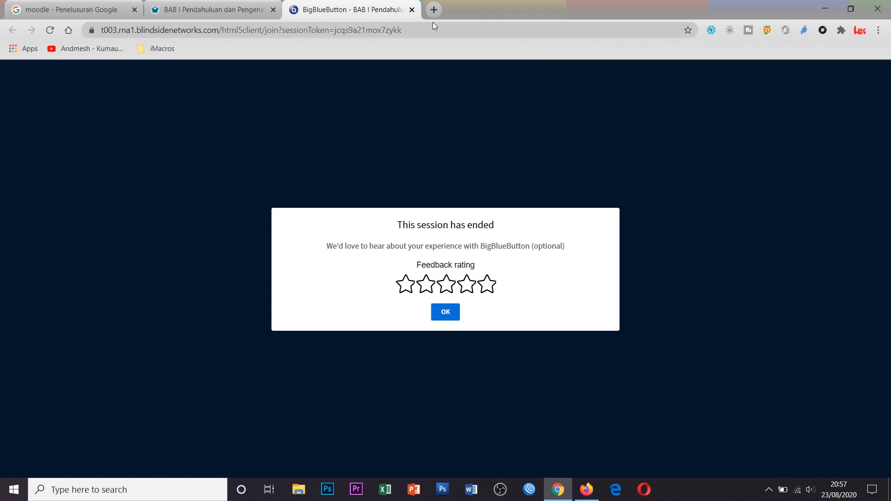
Close the ended session tabs and end the conference on the Moodle BAB I page
left_click(413, 10)
key("alt+Tab")
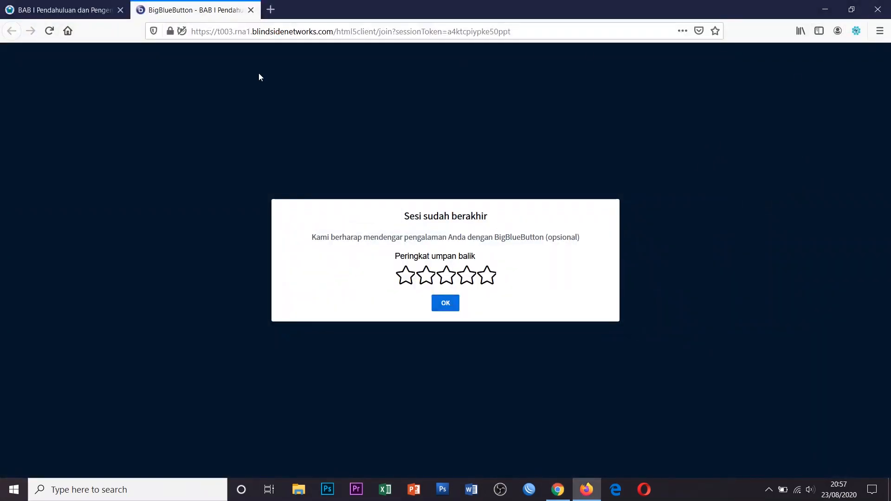
left_click(250, 10)
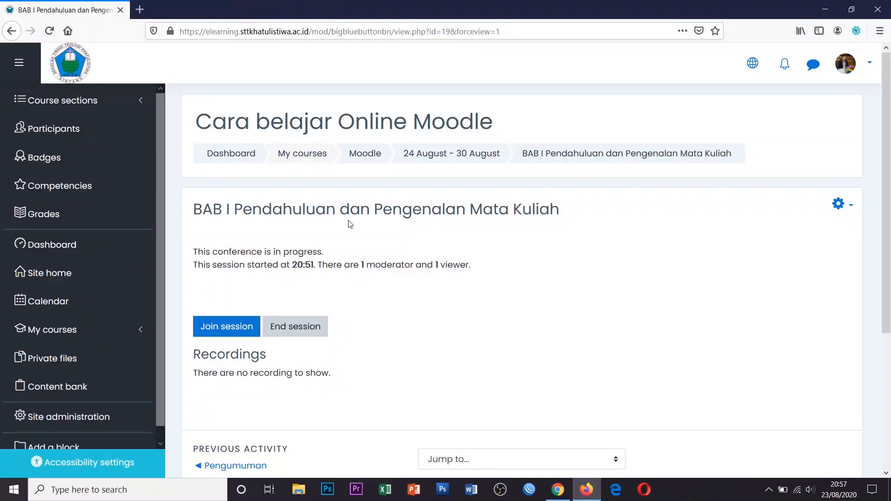
left_click(304, 331)
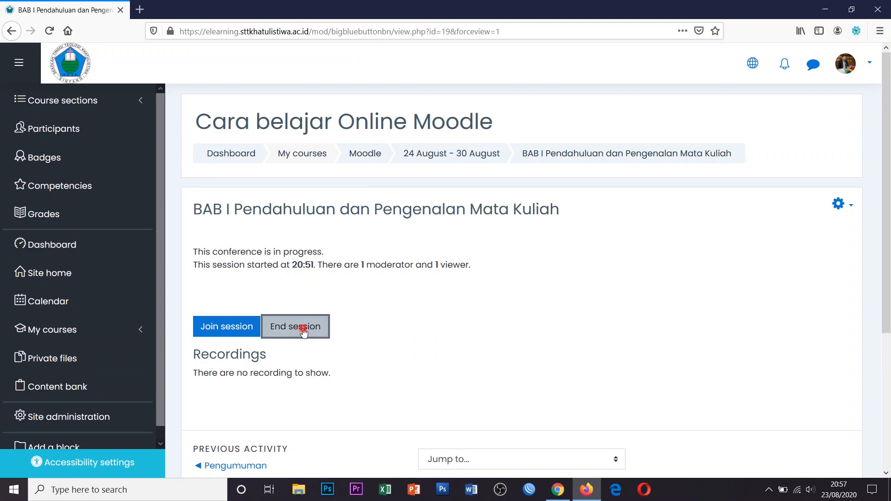